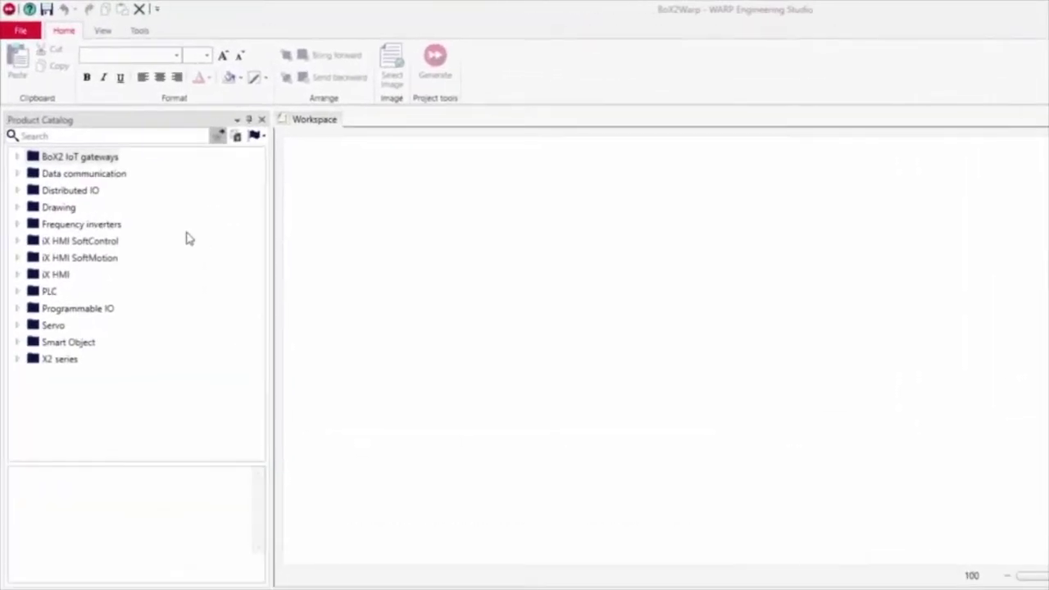
Drag a BoX2 pro gateway from the BoX2 IoT catalog into the workspace.
click(17, 159)
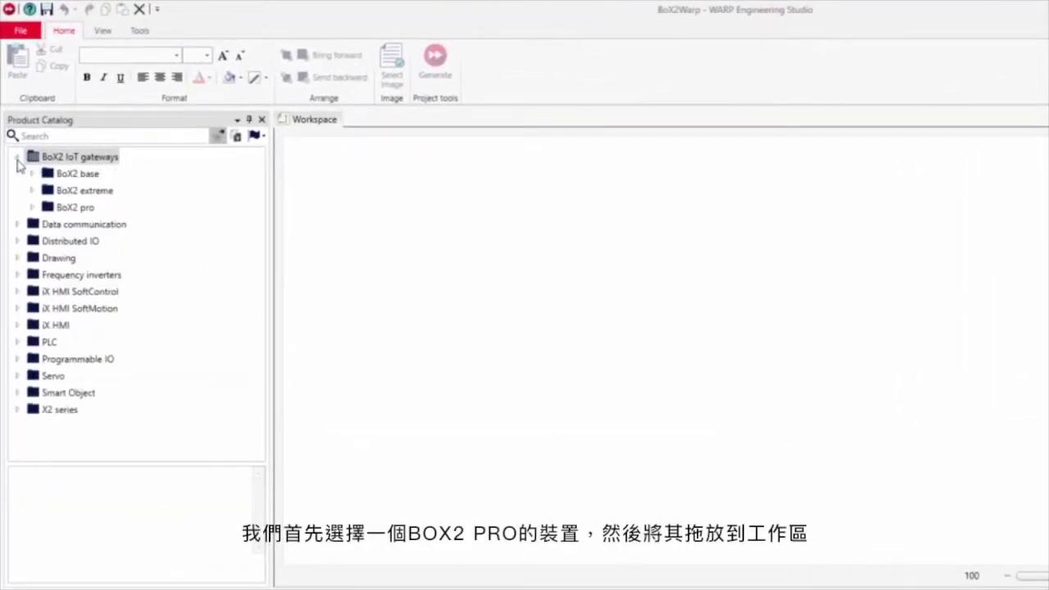
click(32, 207)
click(86, 224)
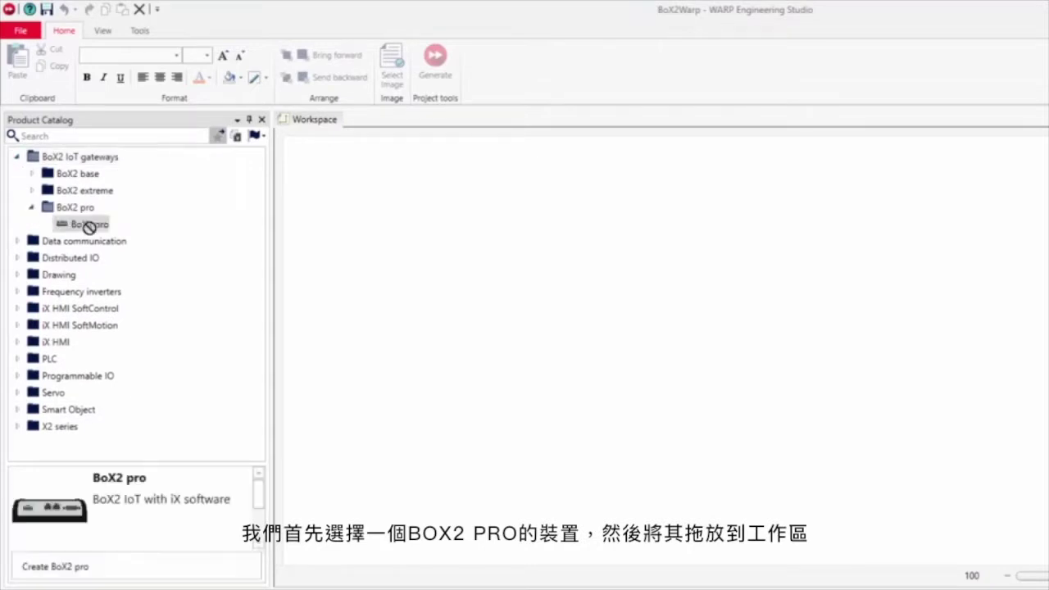
drag(86, 224, 379, 229)
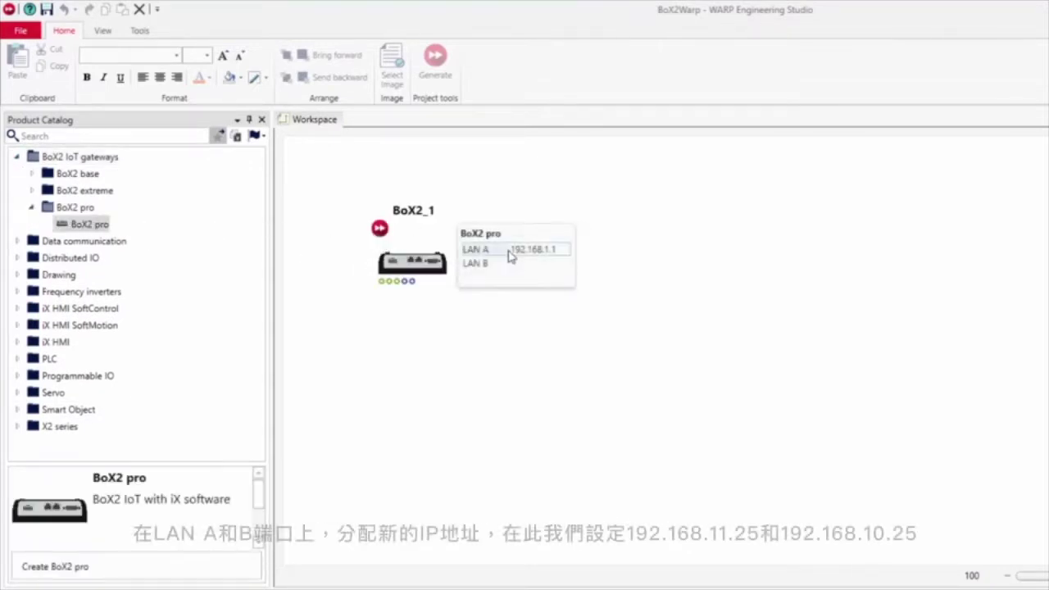
Set the gateway's LAN A to 192.168.11.25 and LAN B to 192.168.10.25.
click(547, 250)
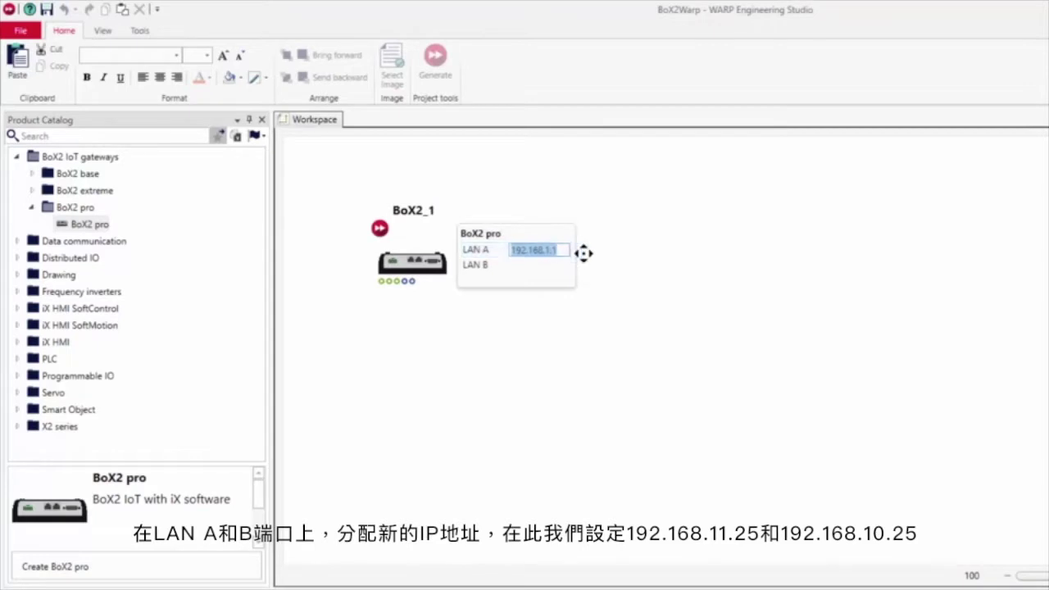
text(192.168.11)
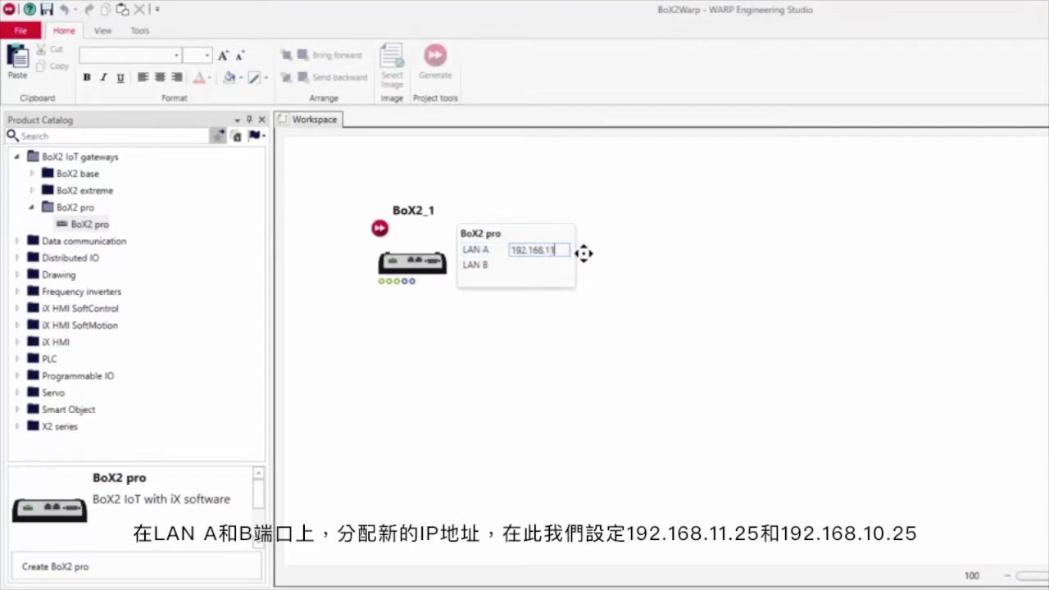
text(.25)
key(Return)
click(552, 262)
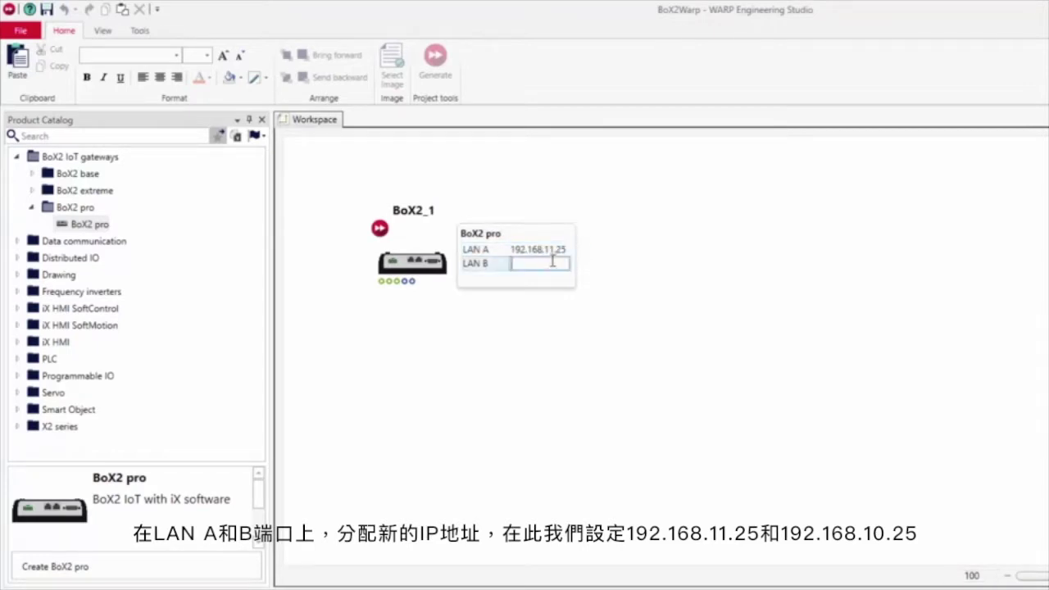
text(192.168.10.25)
key(Return)
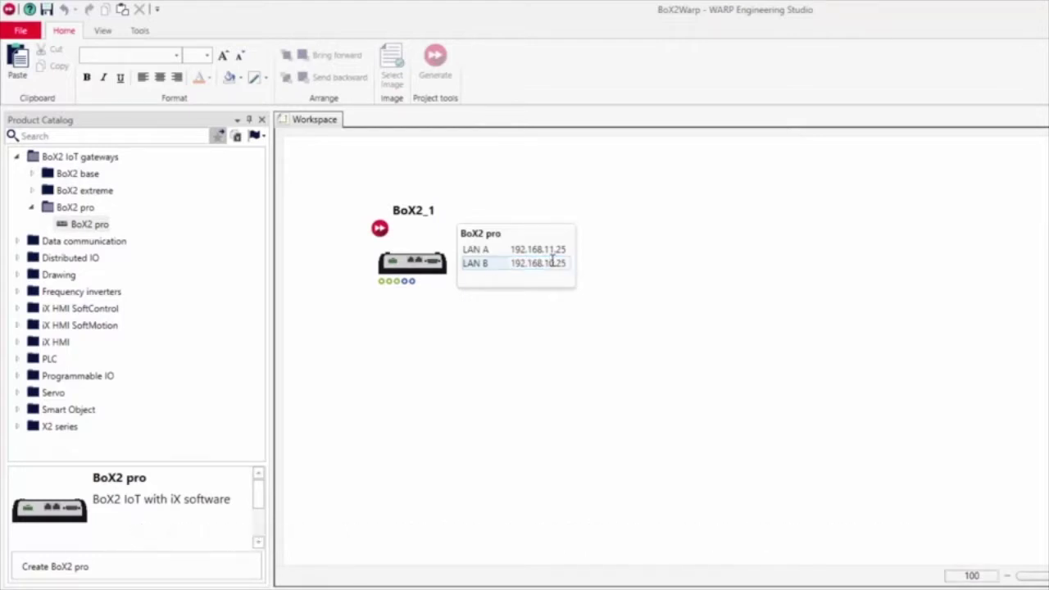
Enter the device's serial number for BoX2_1 in the Property Grid.
click(497, 256)
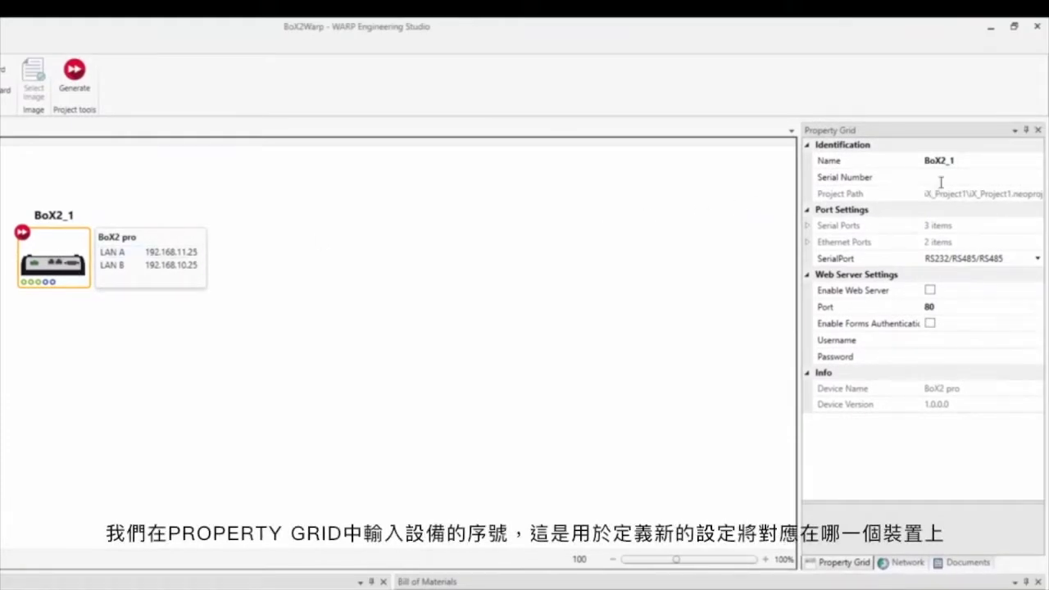
click(939, 180)
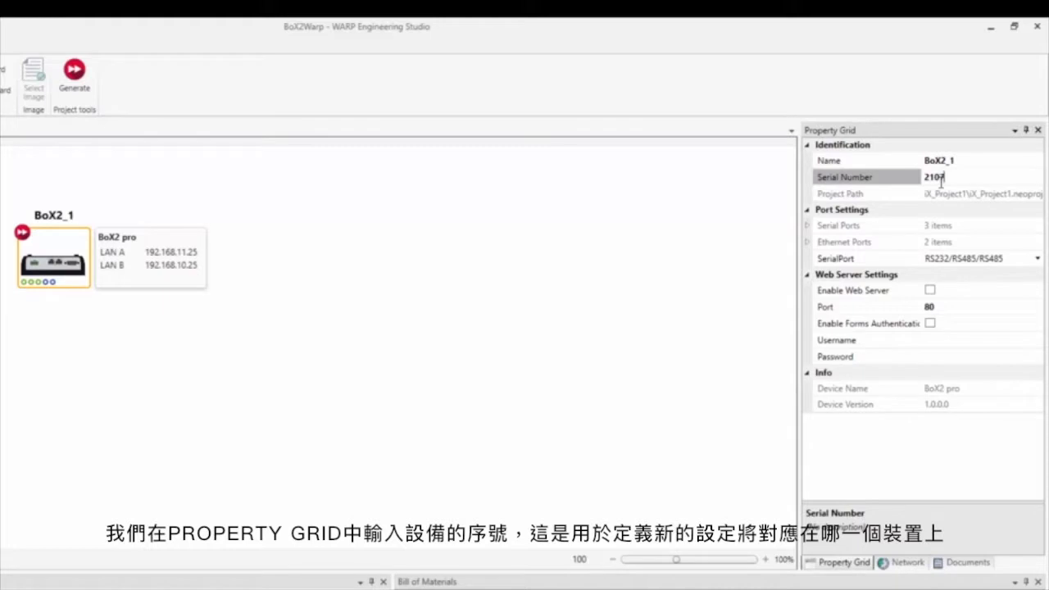
text(210713-00460)
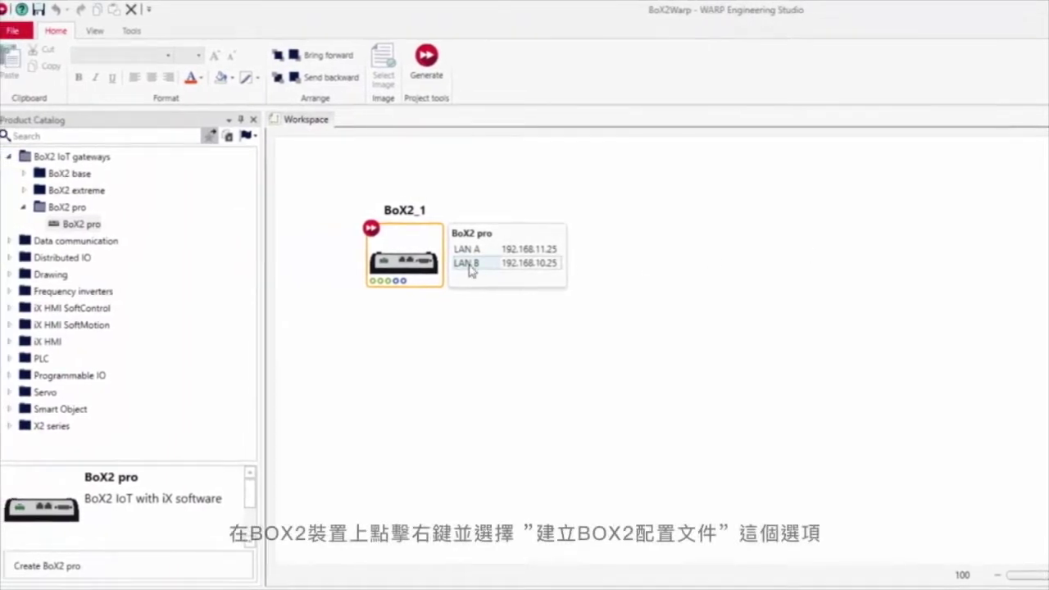
Generate BoX2_1's config file and save it to USB Drive (E:).
right_click(436, 271)
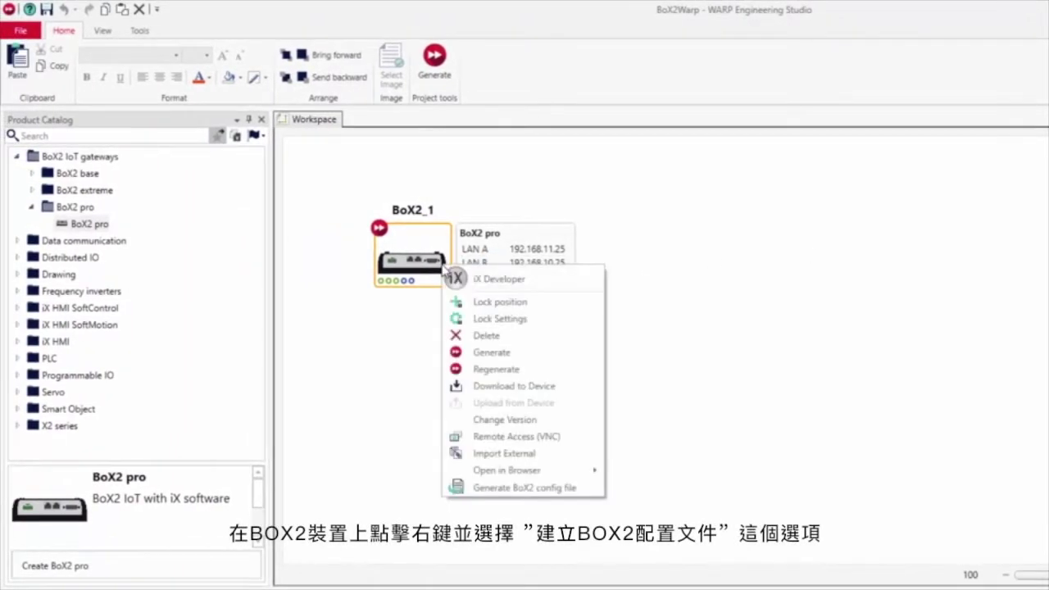
click(503, 488)
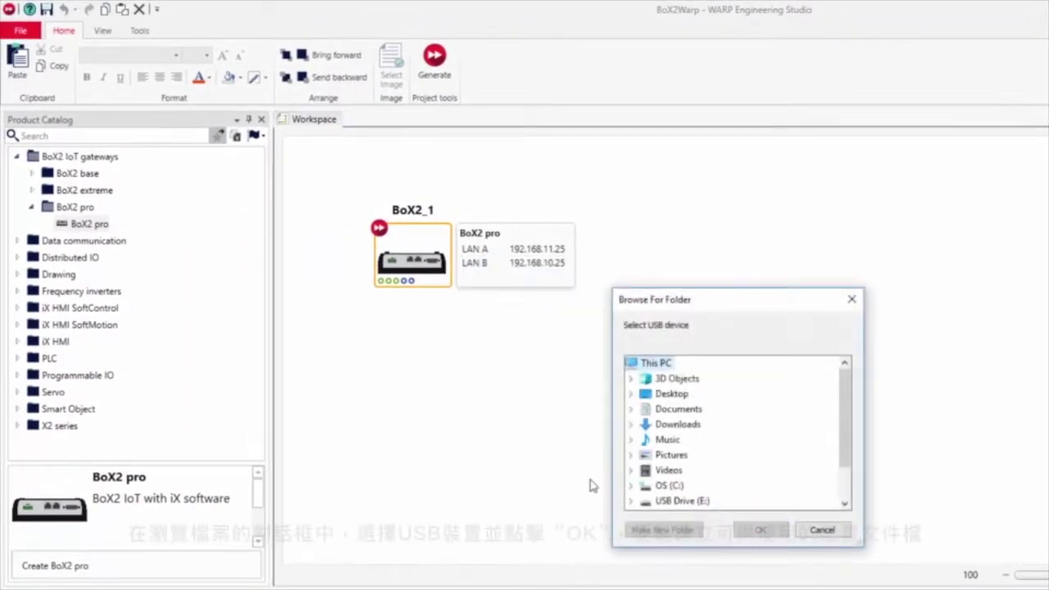
click(693, 501)
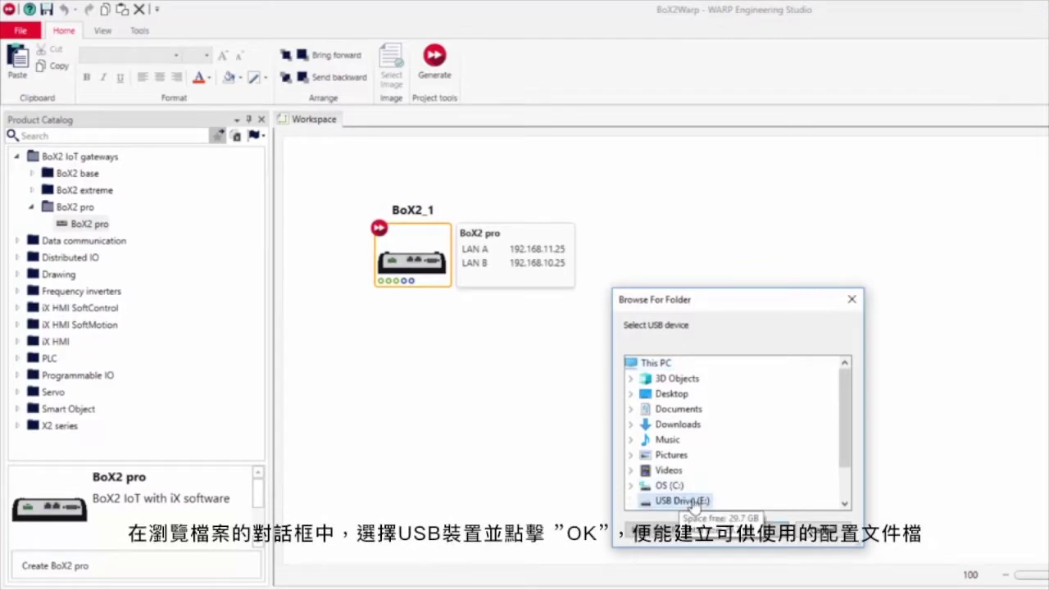
click(762, 528)
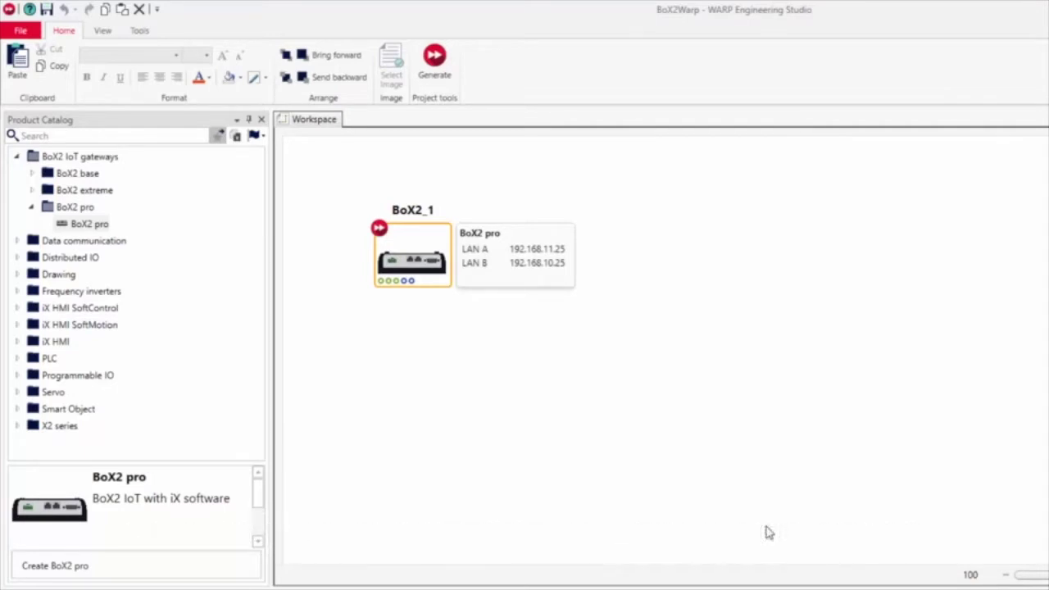
Generate BoX2_1 and open its project in iX Developer.
right_click(433, 273)
click(457, 278)
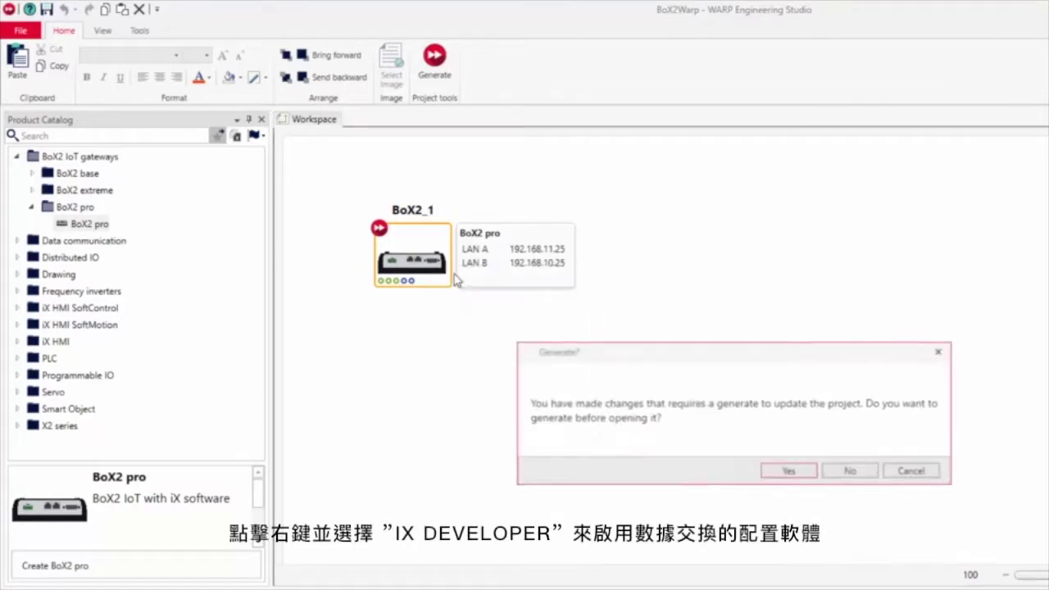
click(771, 472)
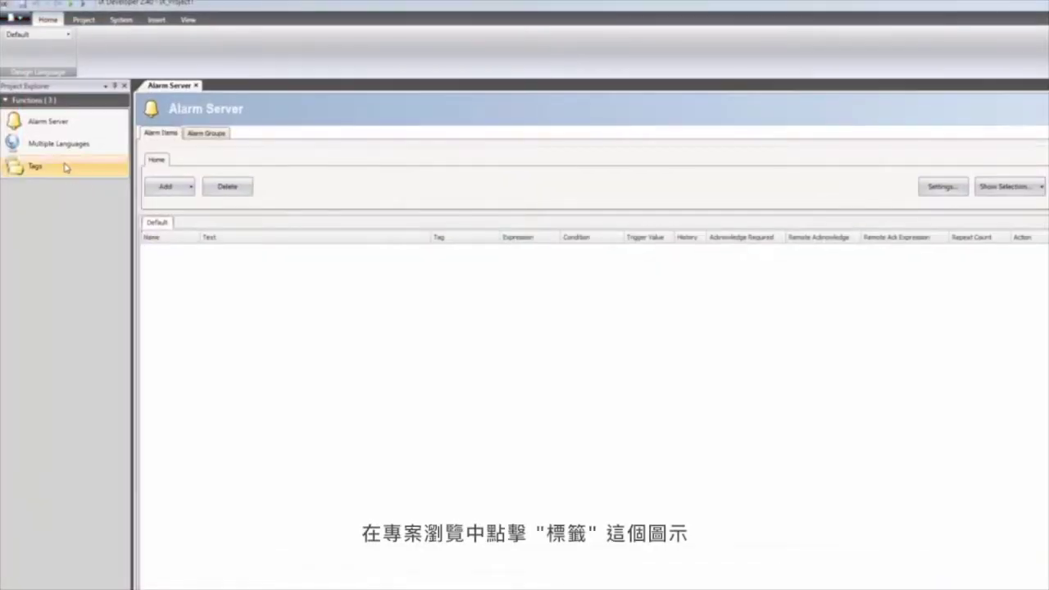
In Tags > Controllers, set Controller1's driver to Allen-Bradley Ethernet/IP.
double_click(67, 167)
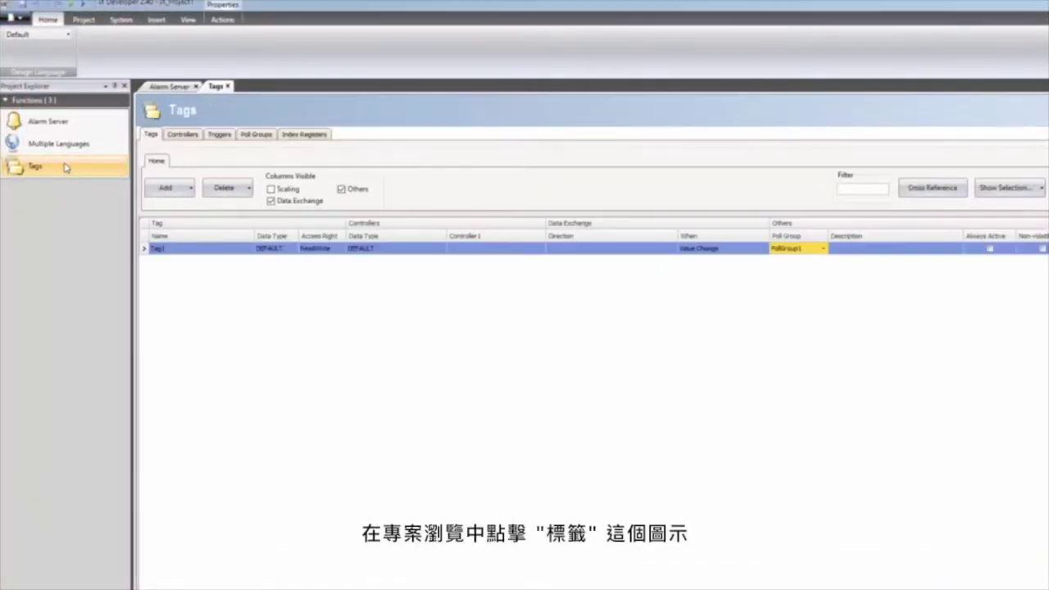
click(181, 135)
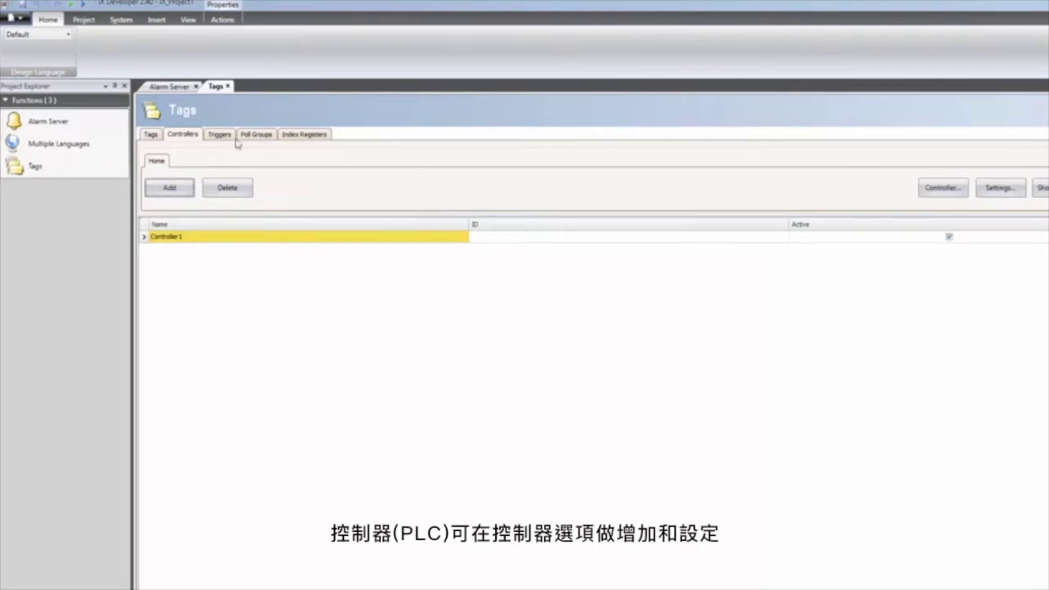
click(940, 189)
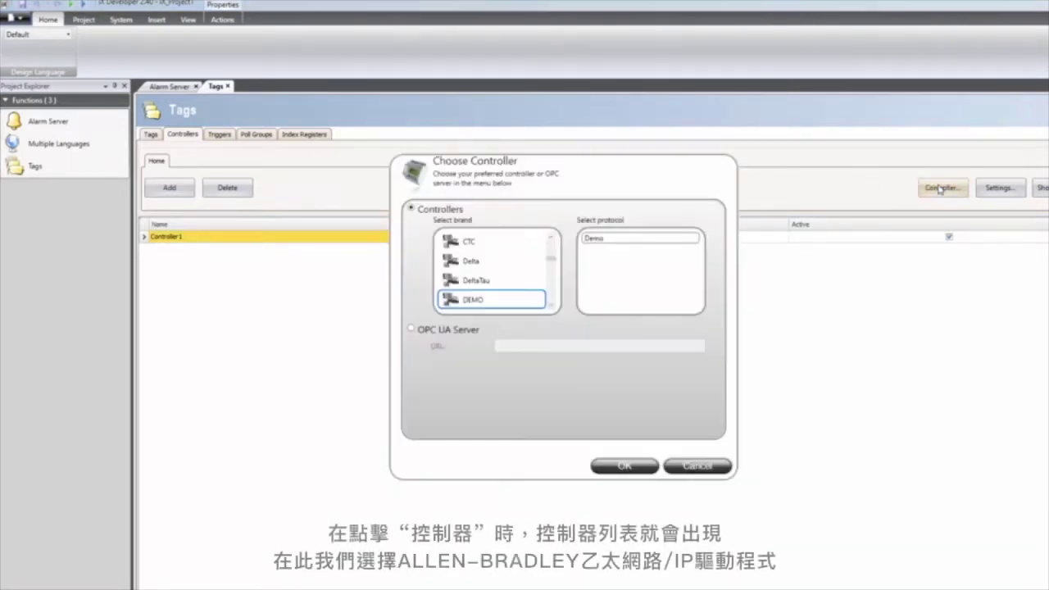
scroll(518, 270, up, 5)
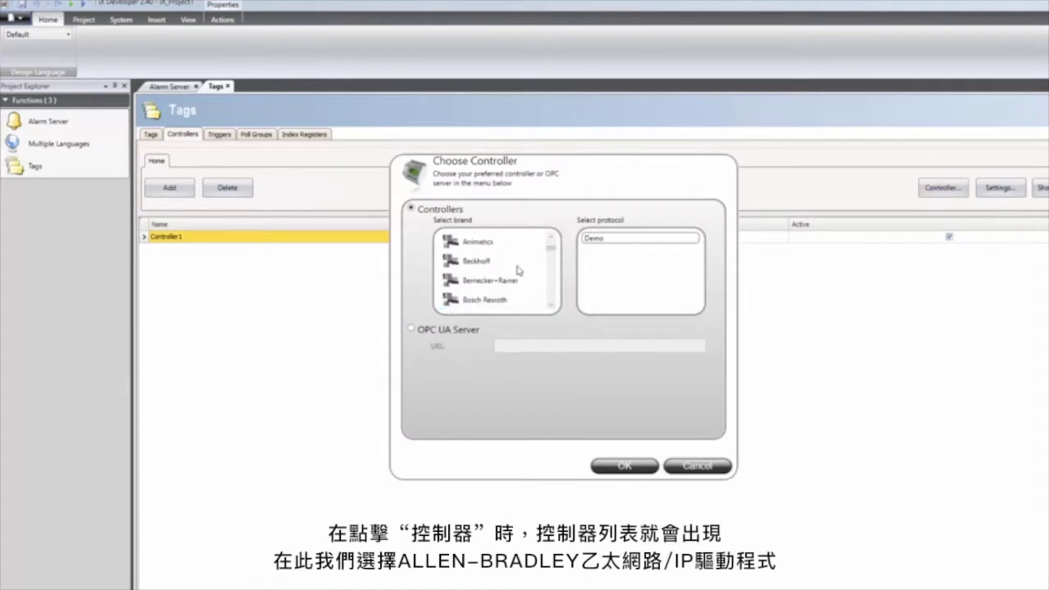
scroll(518, 270, up, 2)
click(516, 262)
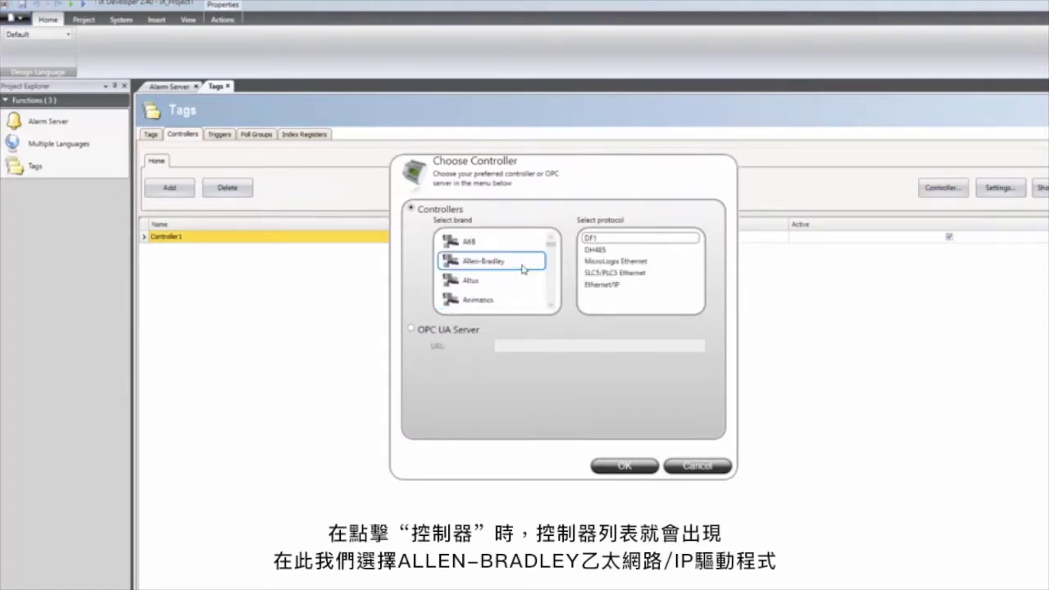
click(598, 284)
click(626, 466)
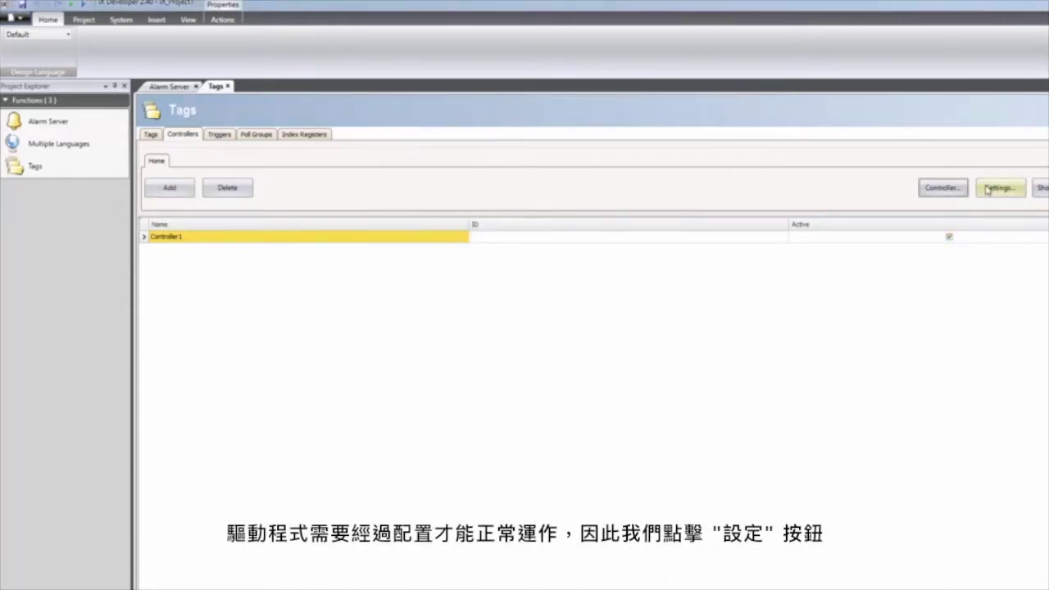
Set rack position addressing to No and station 0's IP to 192.168.11.40.
click(987, 189)
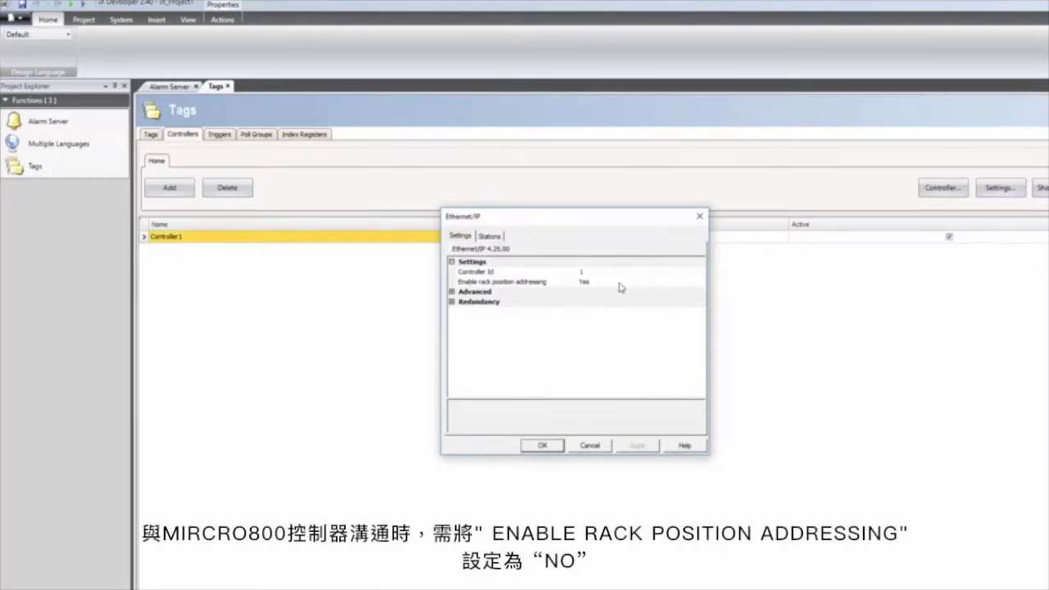
click(619, 284)
click(610, 293)
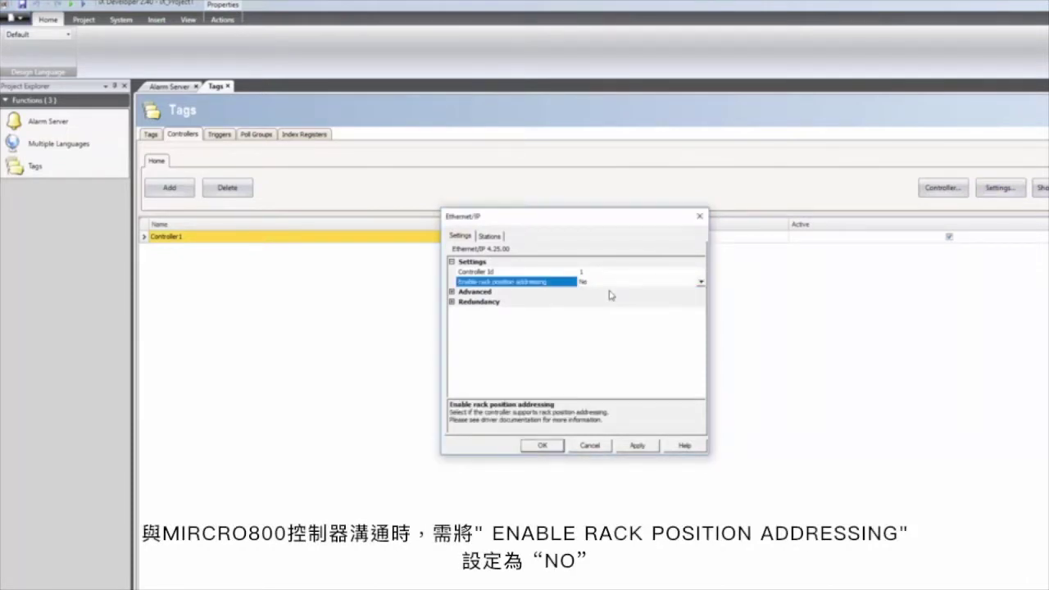
click(492, 237)
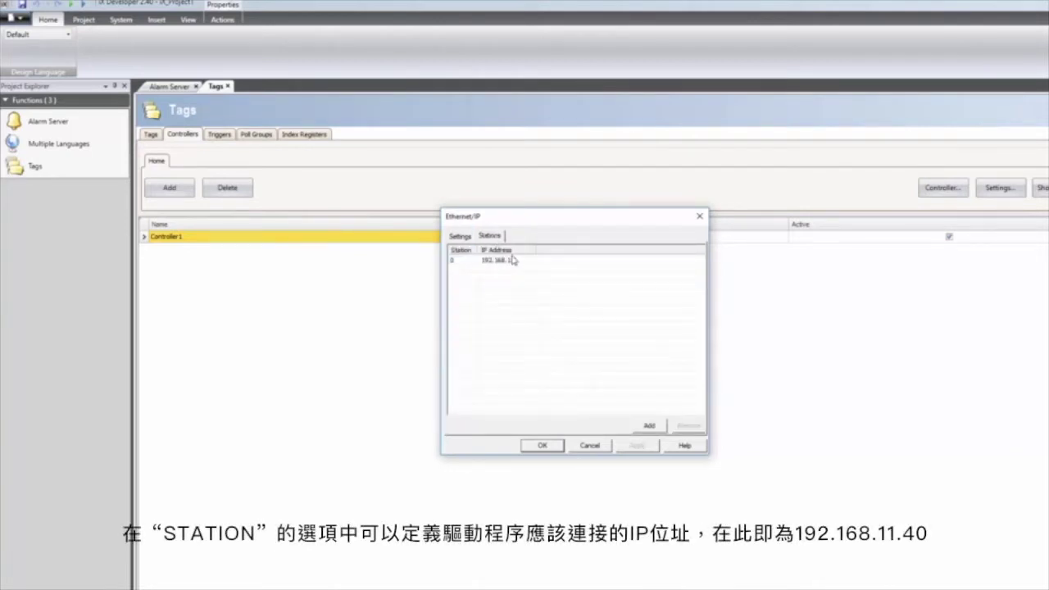
click(513, 259)
key(Return)
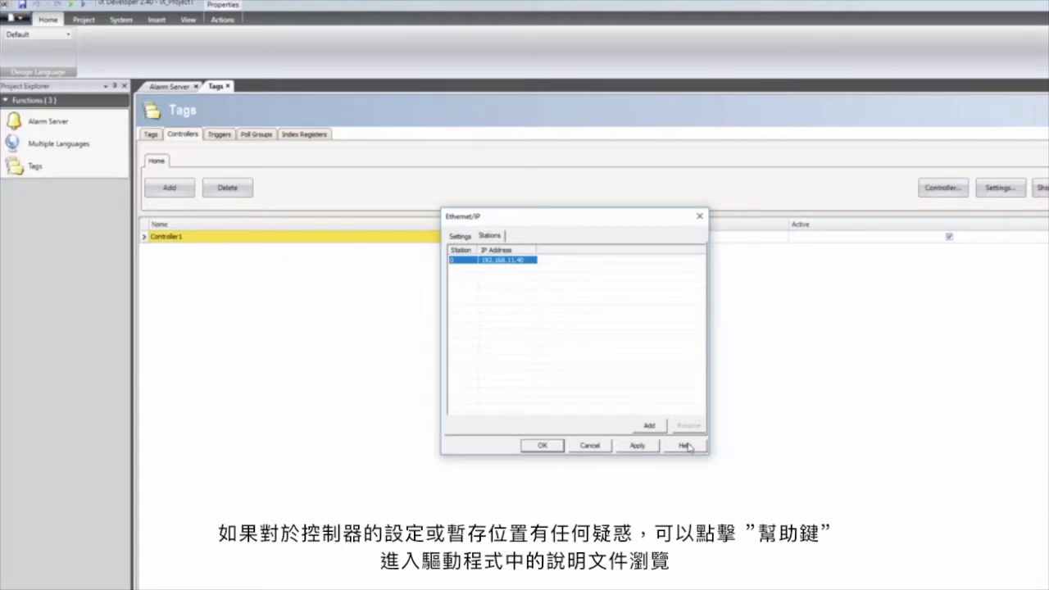
Browse the Ethernet/IP driver help's Release Notes and Addressing sections in Chrome.
click(686, 446)
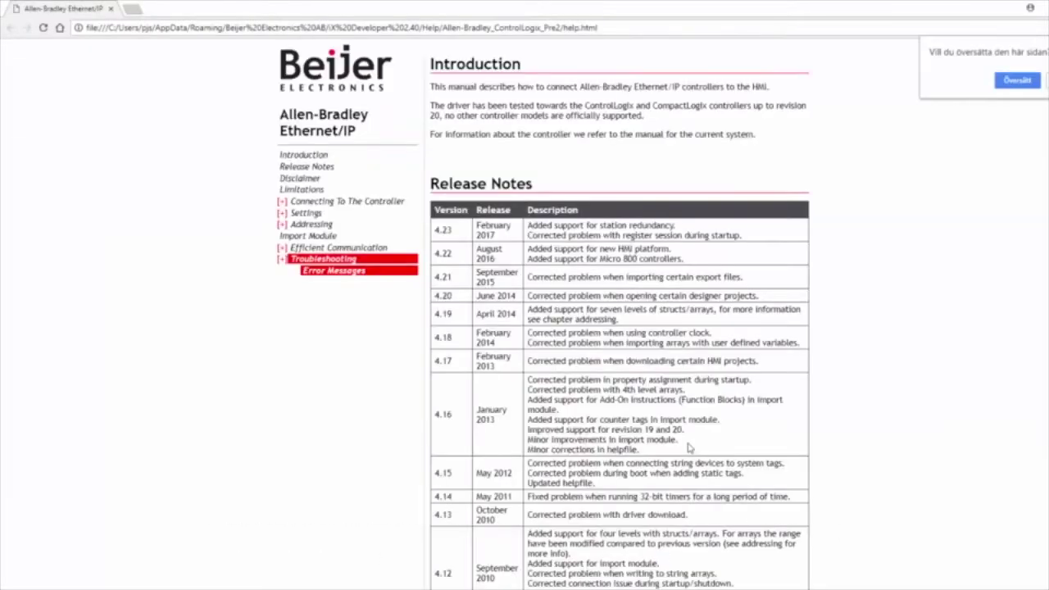
click(309, 166)
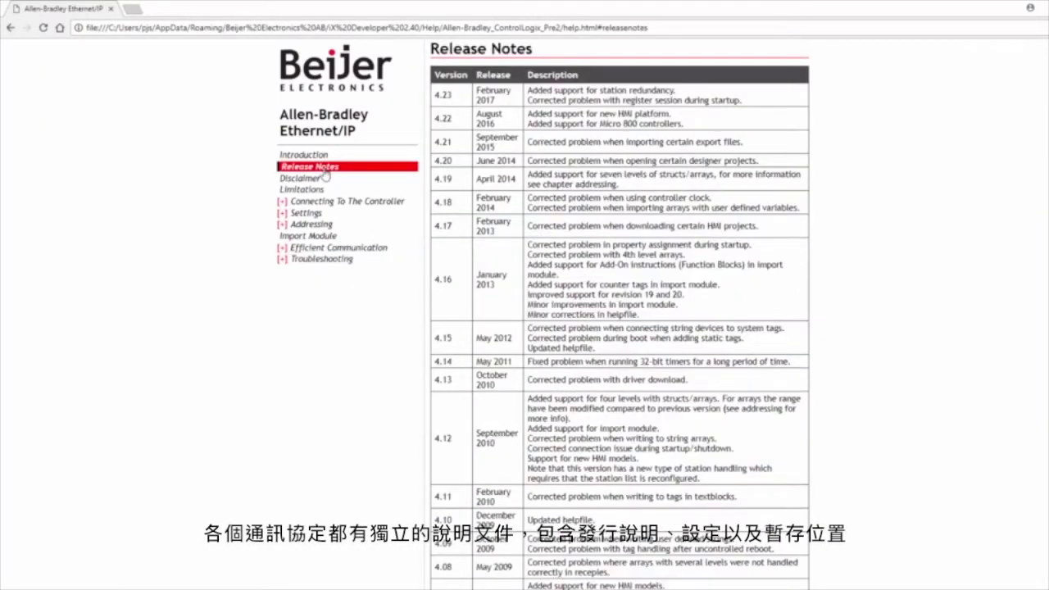
click(312, 223)
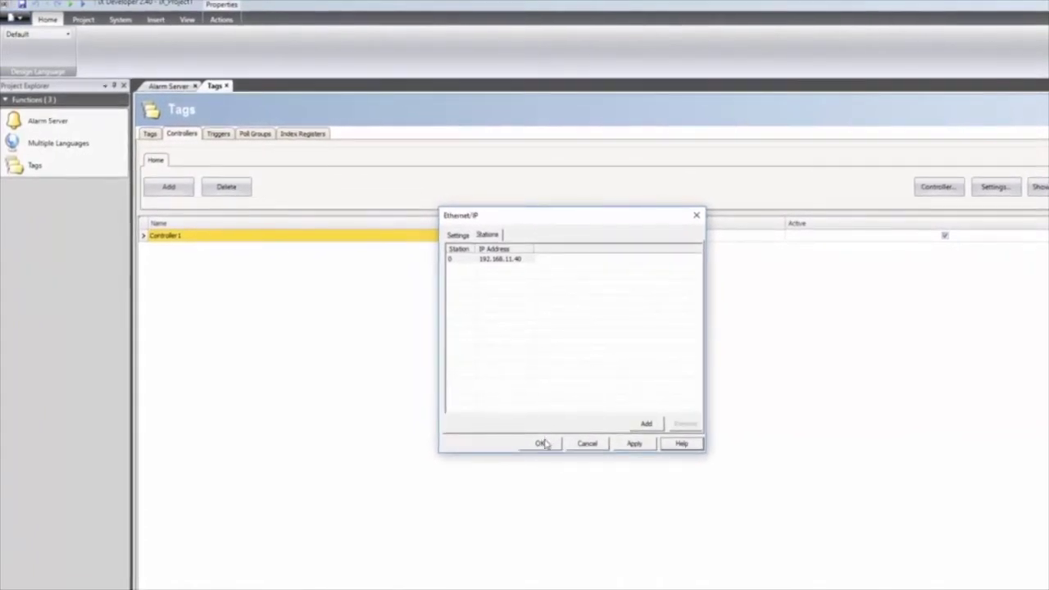
Accept the Ethernet/IP settings and rename Controller1 to AB, confirming the rename.
click(542, 444)
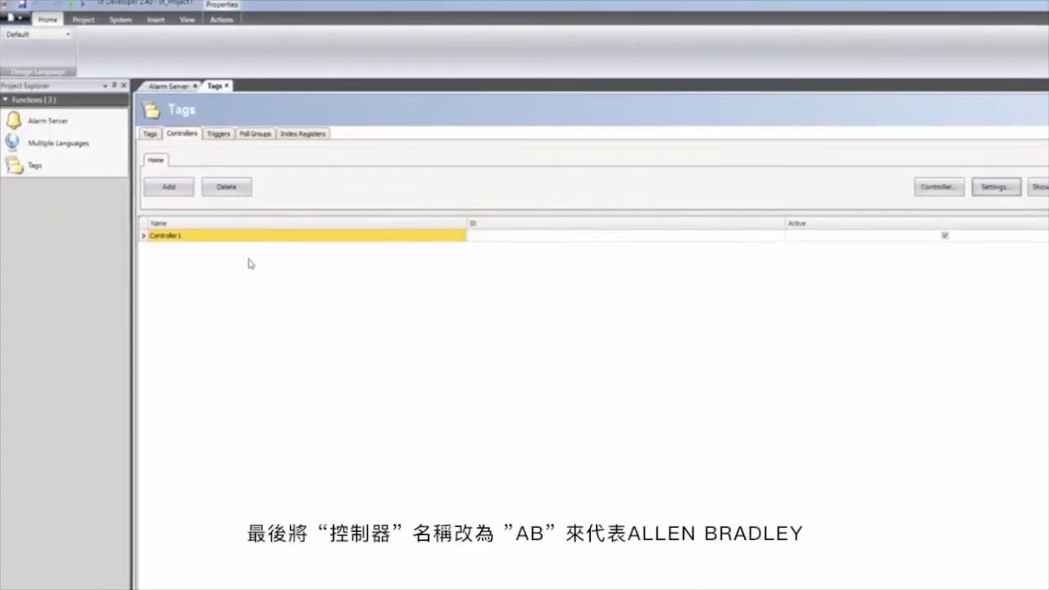
double_click(198, 237)
text(AB)
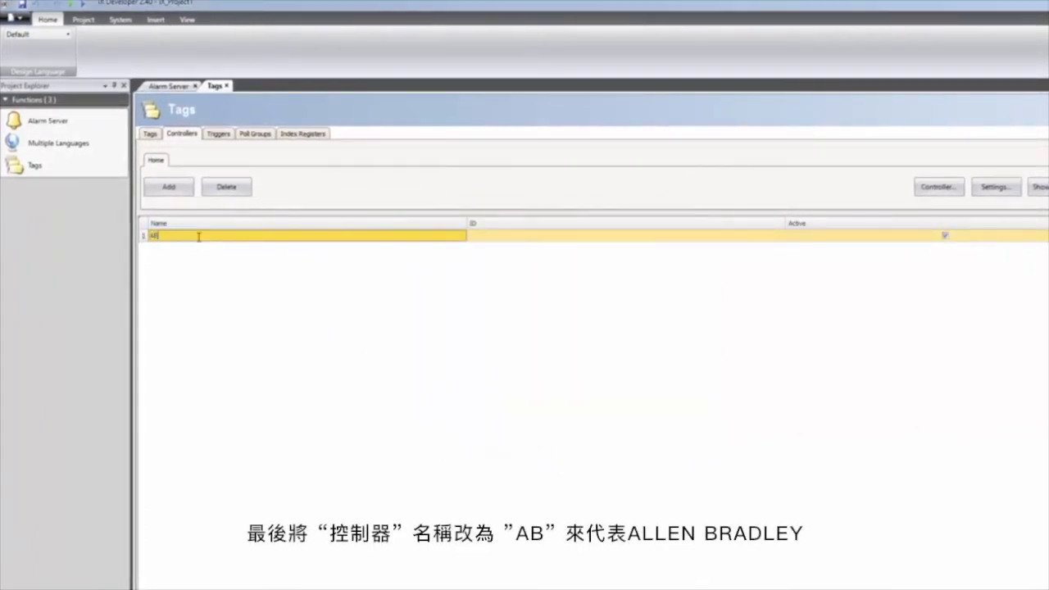
key(Return)
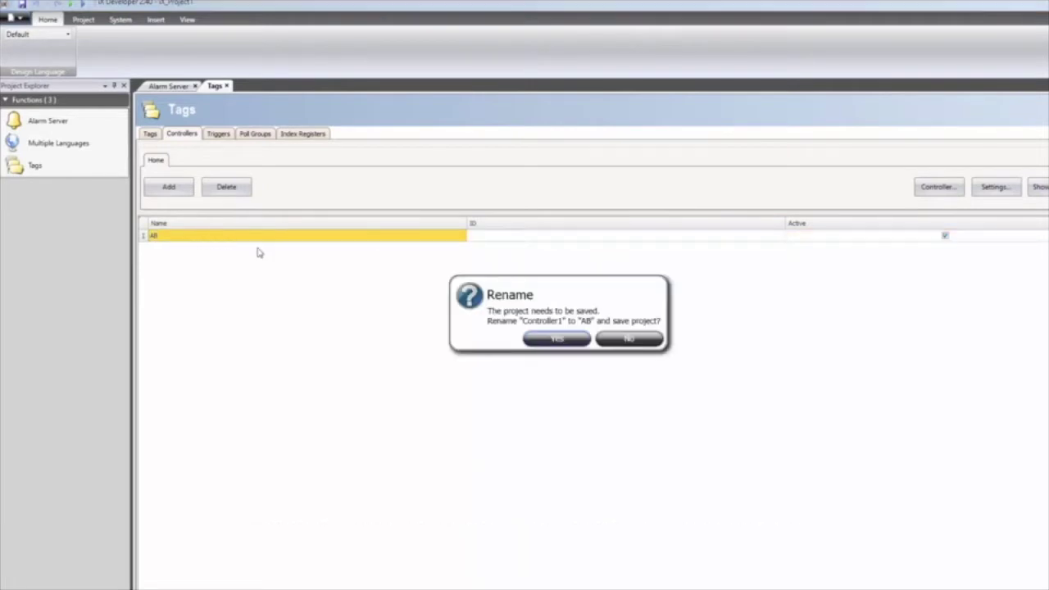
click(543, 339)
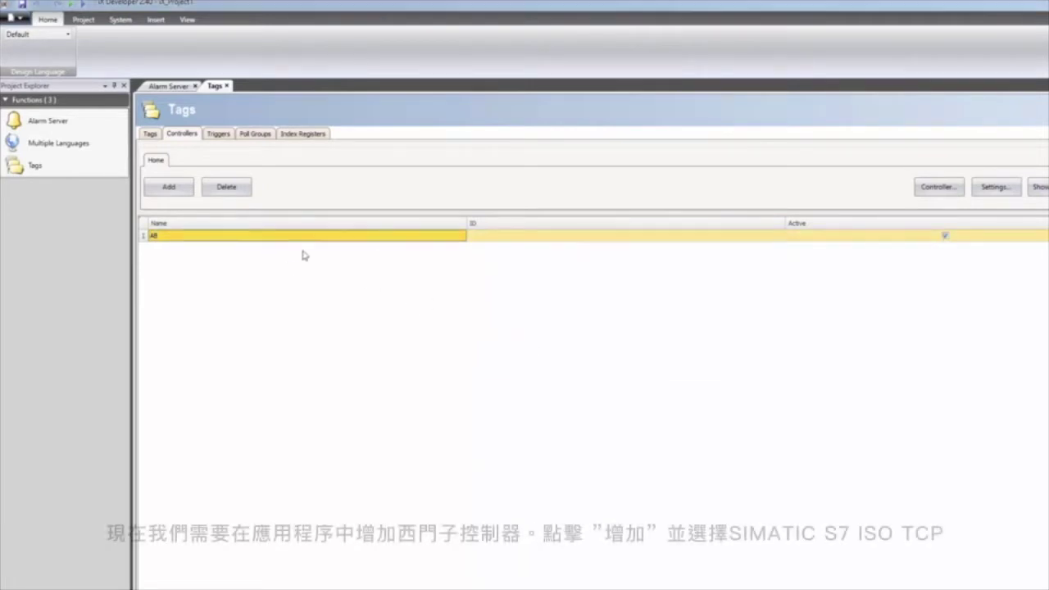
Add a second controller using the SIMATIC S7IsoTcp driver.
click(163, 188)
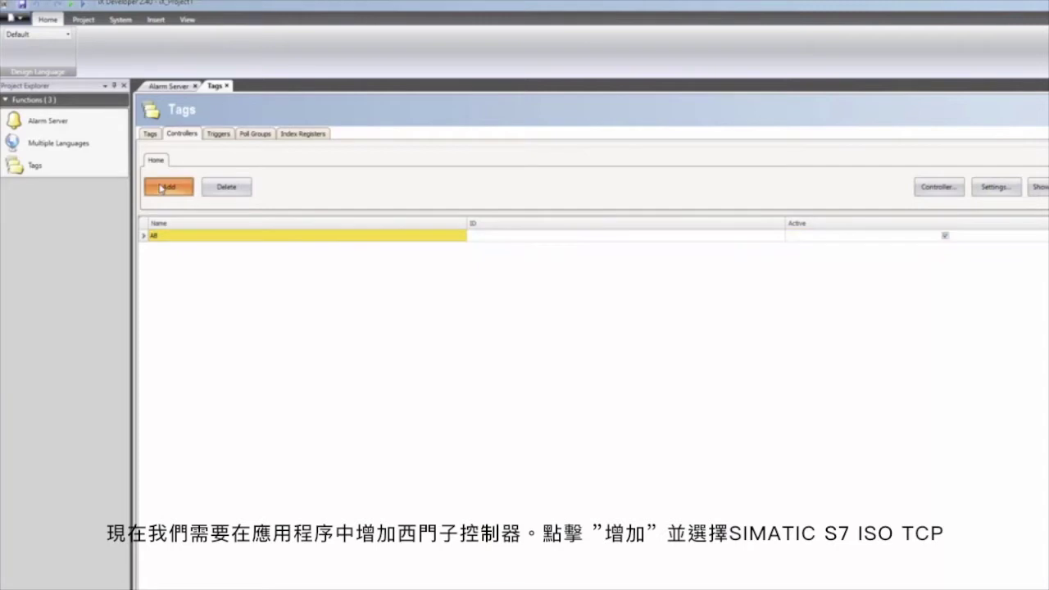
scroll(459, 287, down, 10)
scroll(470, 292, down, 3)
click(473, 240)
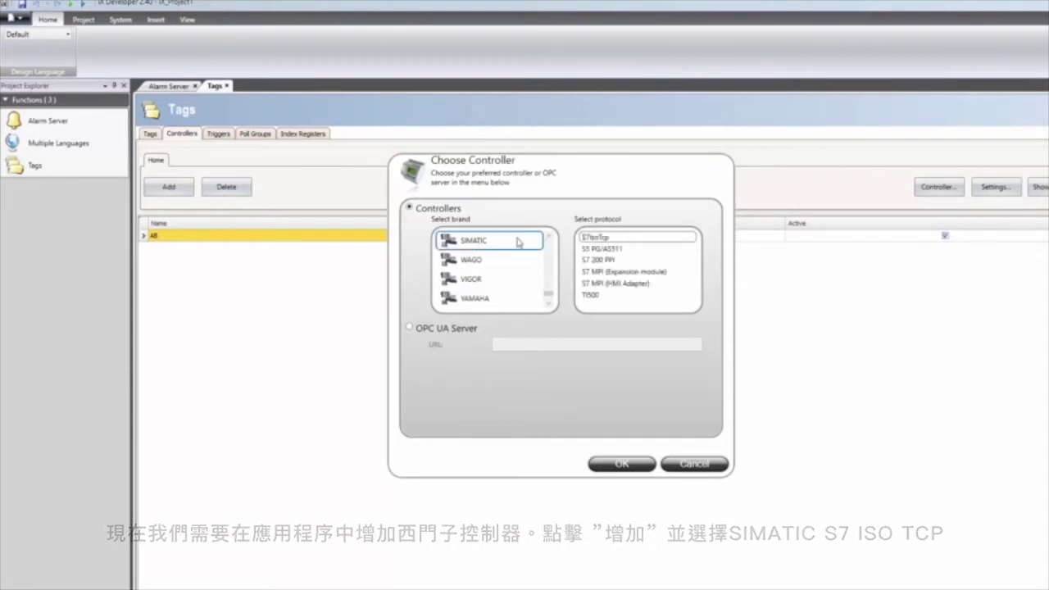
click(596, 237)
click(628, 463)
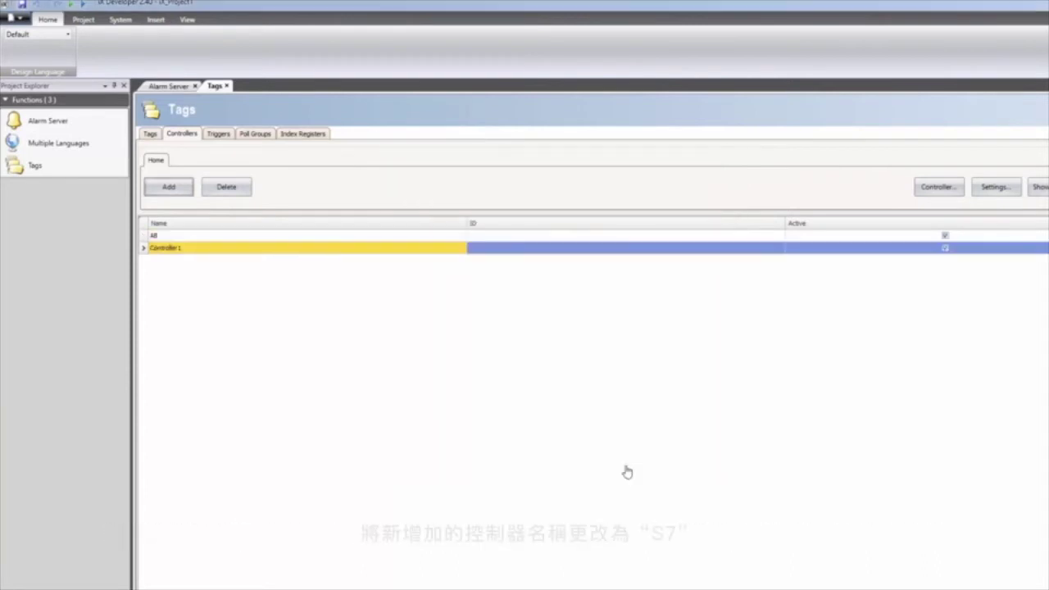
Rename the new controller to S7, confirm, and bring up its driver settings.
click(300, 248)
text(S7)
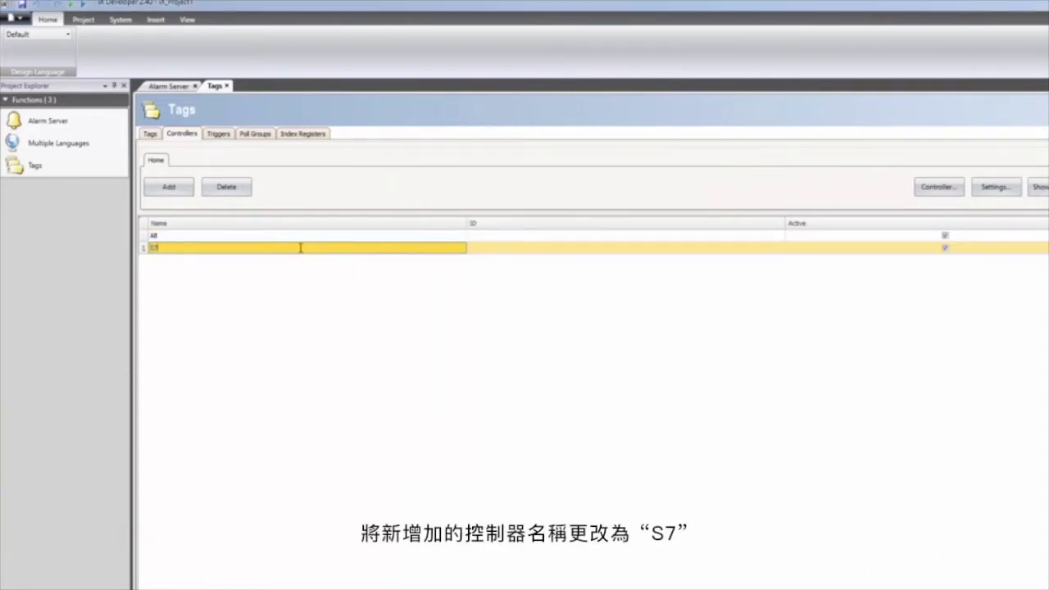
key(Return)
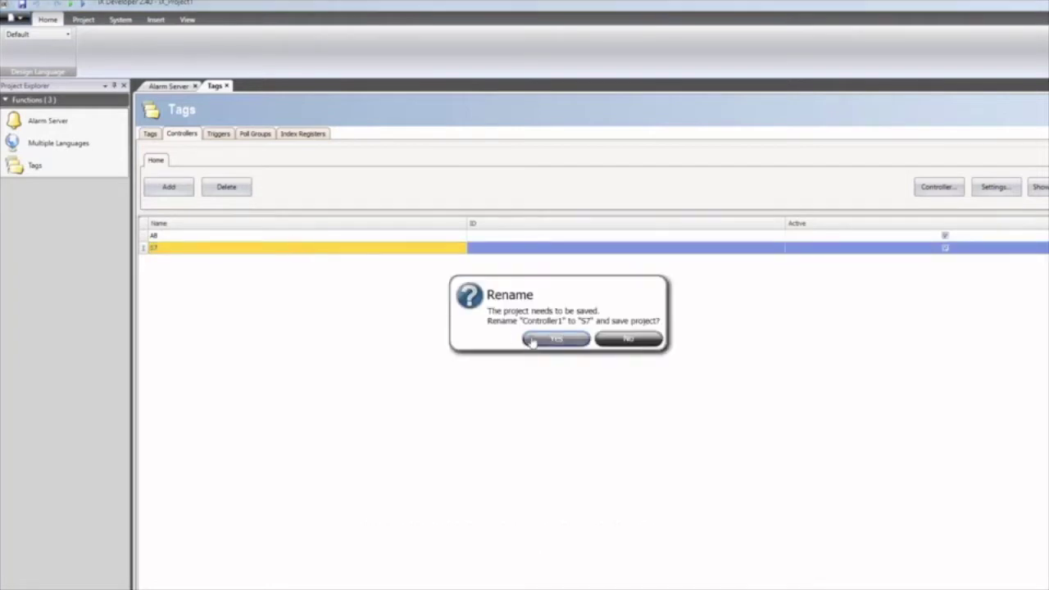
click(532, 341)
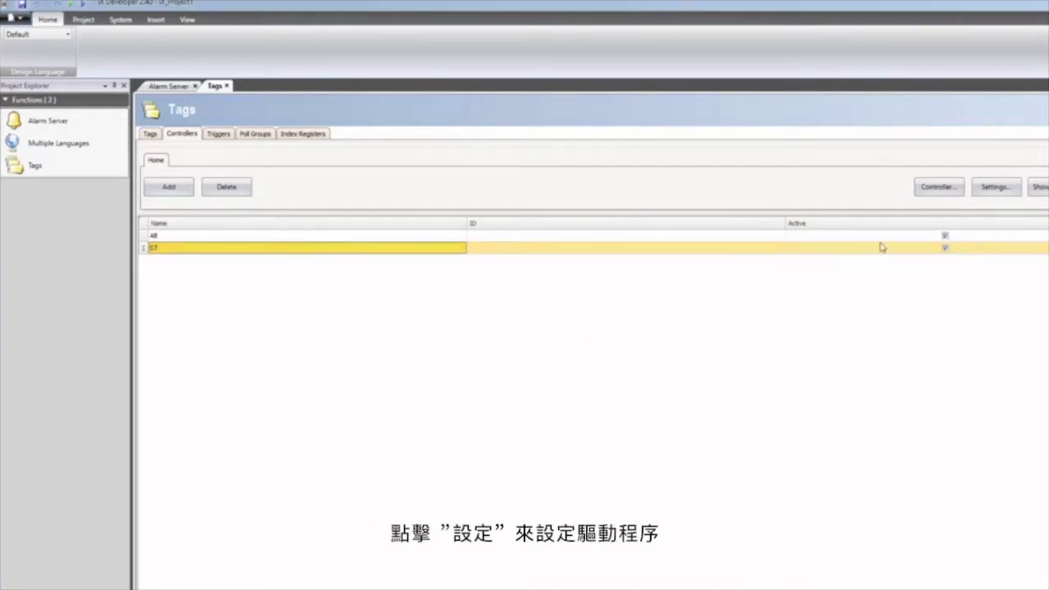
click(990, 188)
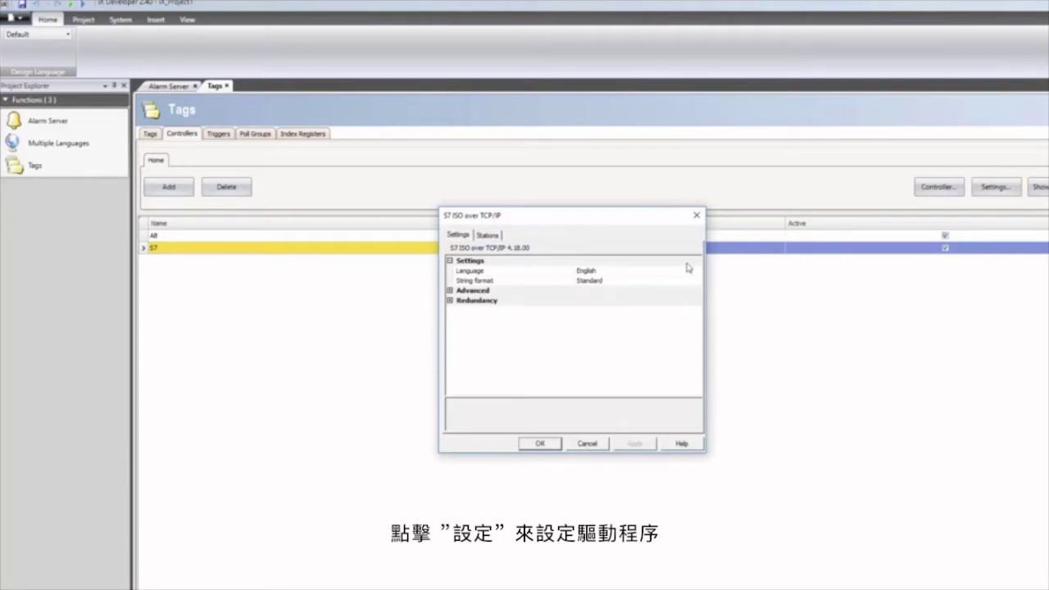
Set S7 station 0's IP to 192.168.10.23 and destination slot to 1.
click(491, 235)
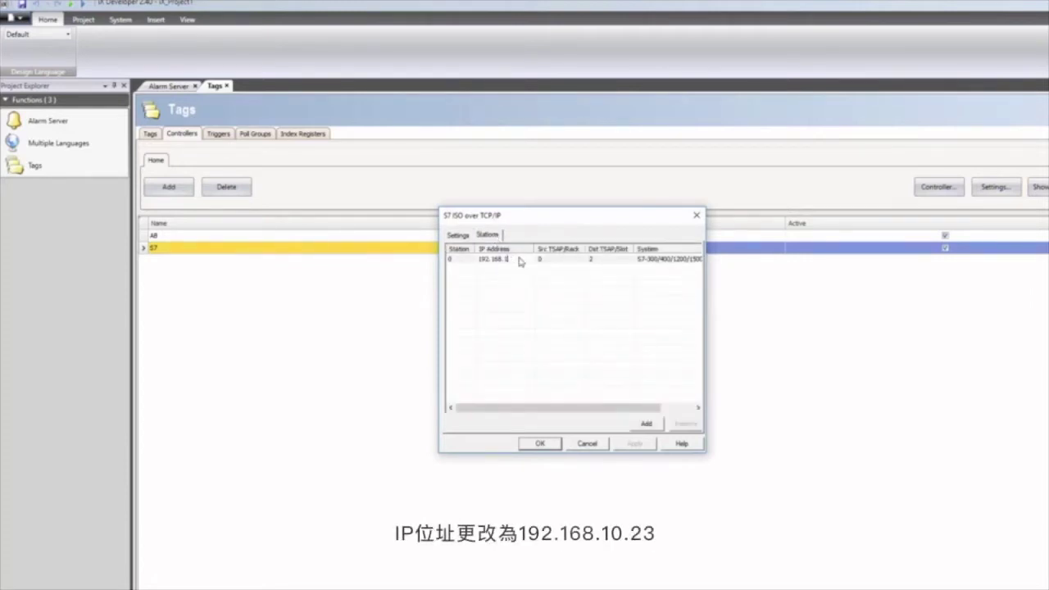
double_click(519, 261)
key(BackSpace)
key(BackSpace)
text(0.23)
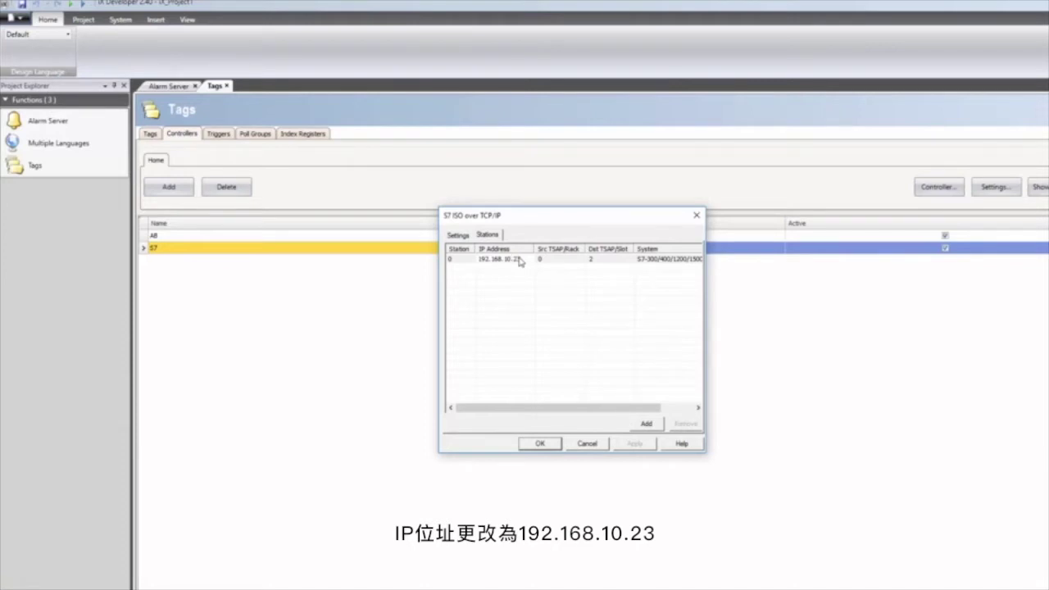
key(Return)
double_click(611, 259)
text(1)
key(Return)
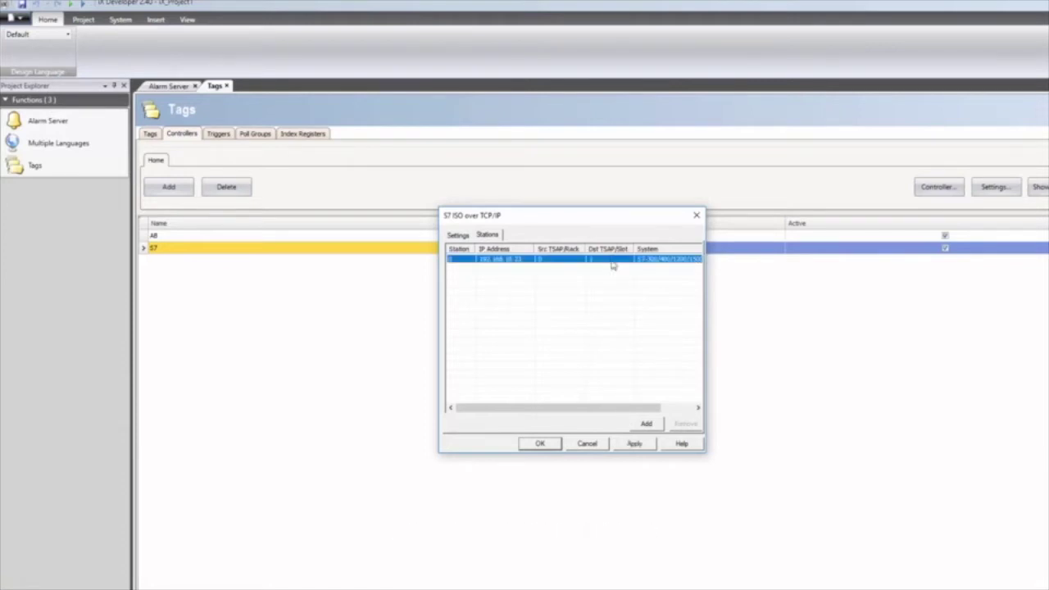
click(539, 443)
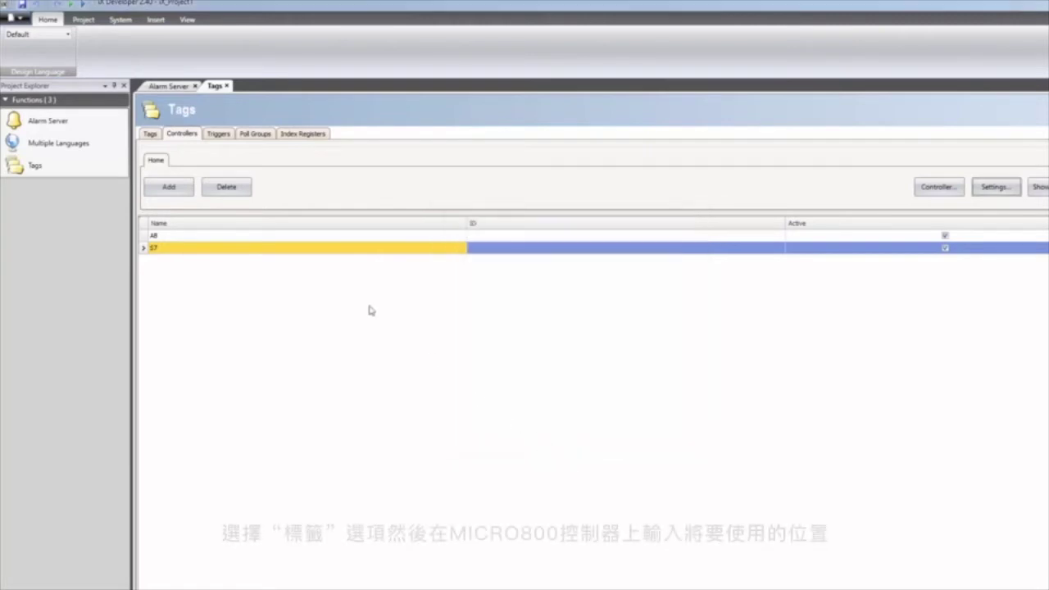
Give Tag1 AB address _IO_EM_DI_00 with BOOL data type, then begin its S7 address Q4.0.
click(143, 129)
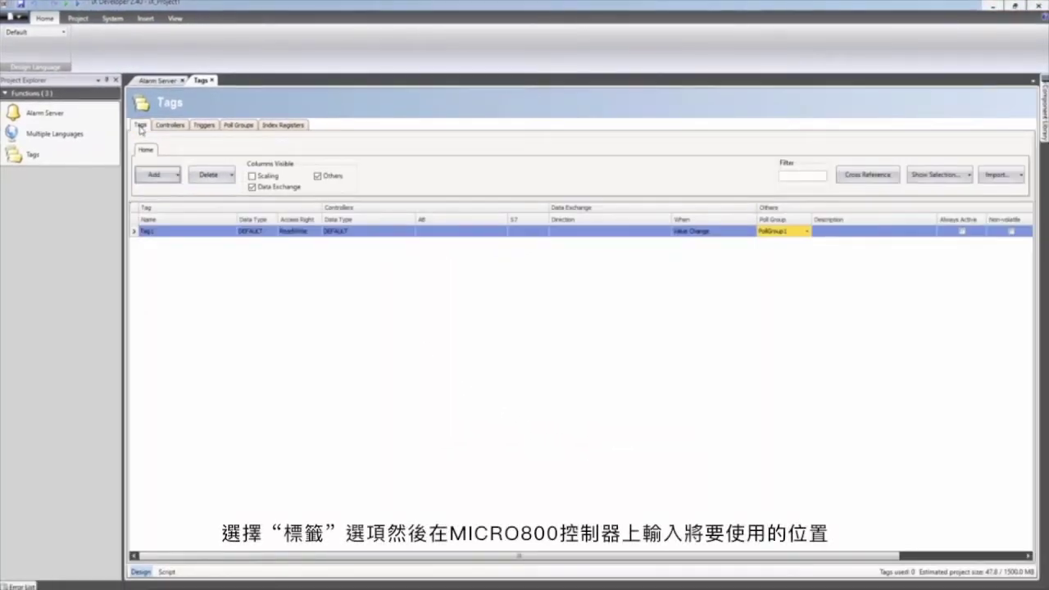
click(440, 232)
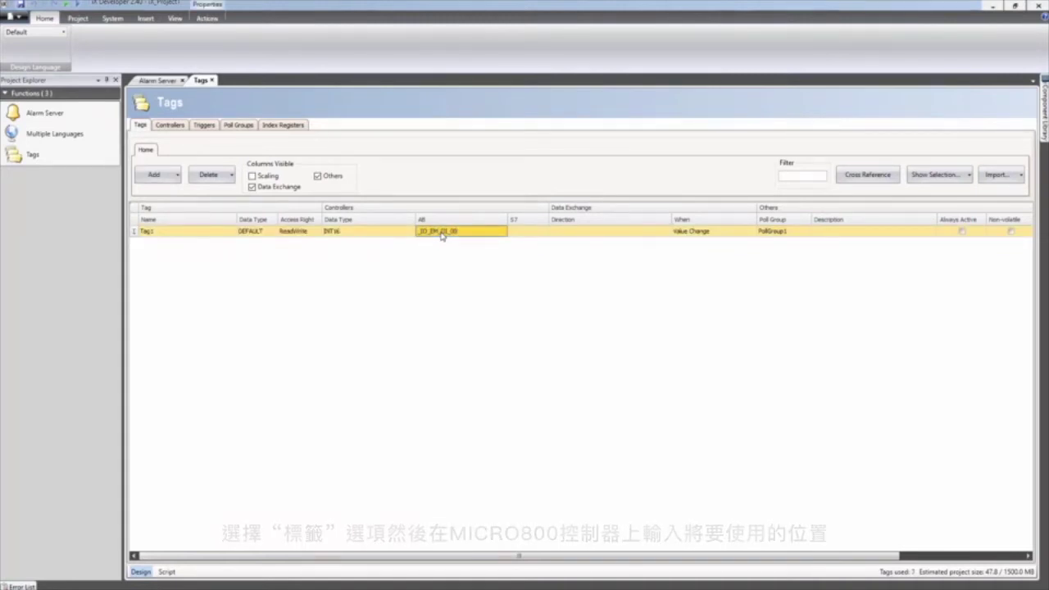
click(412, 234)
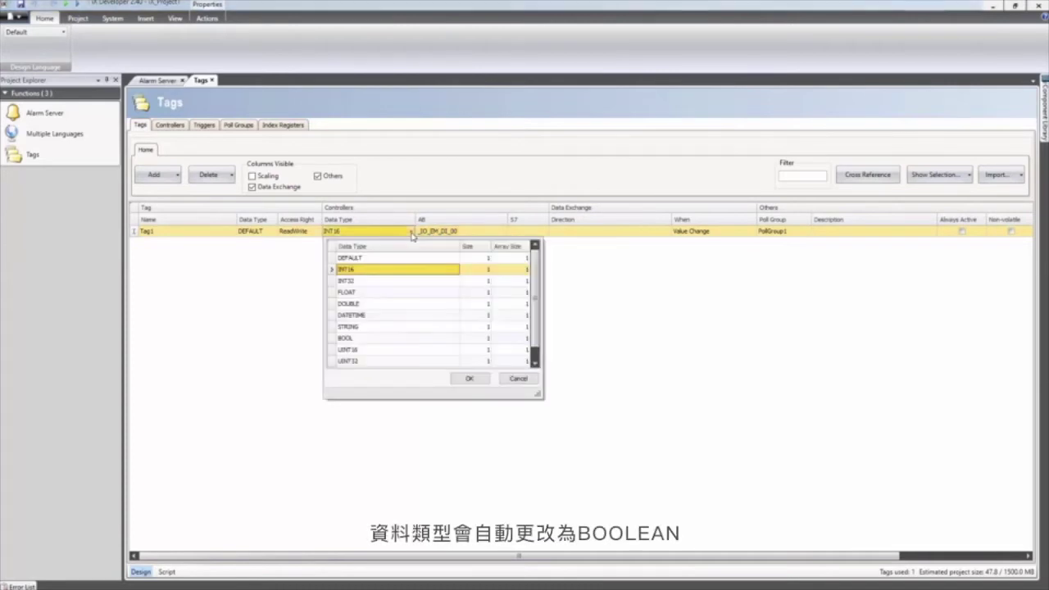
click(400, 339)
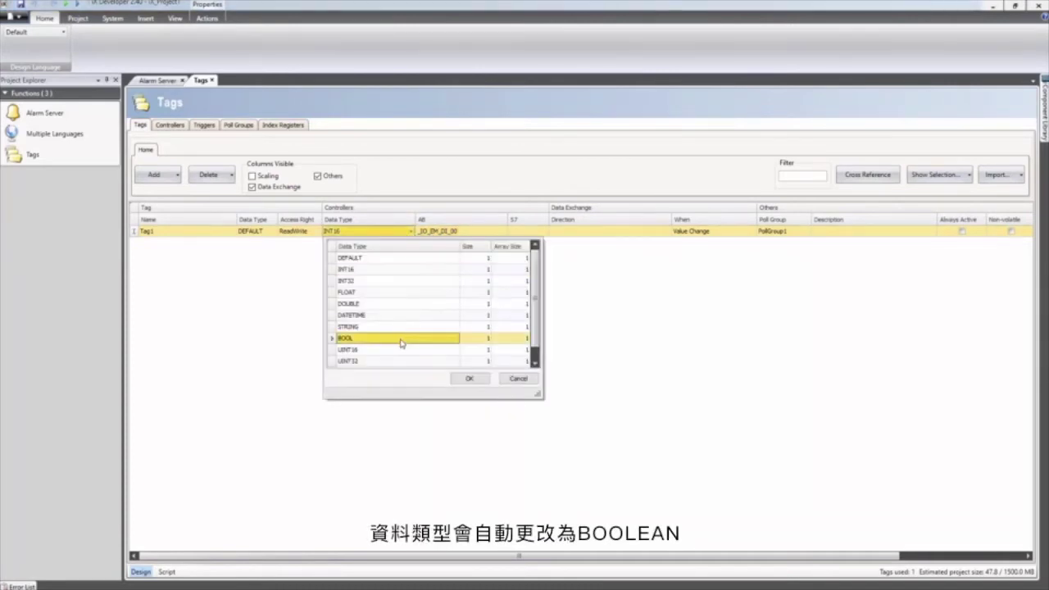
click(472, 379)
click(521, 233)
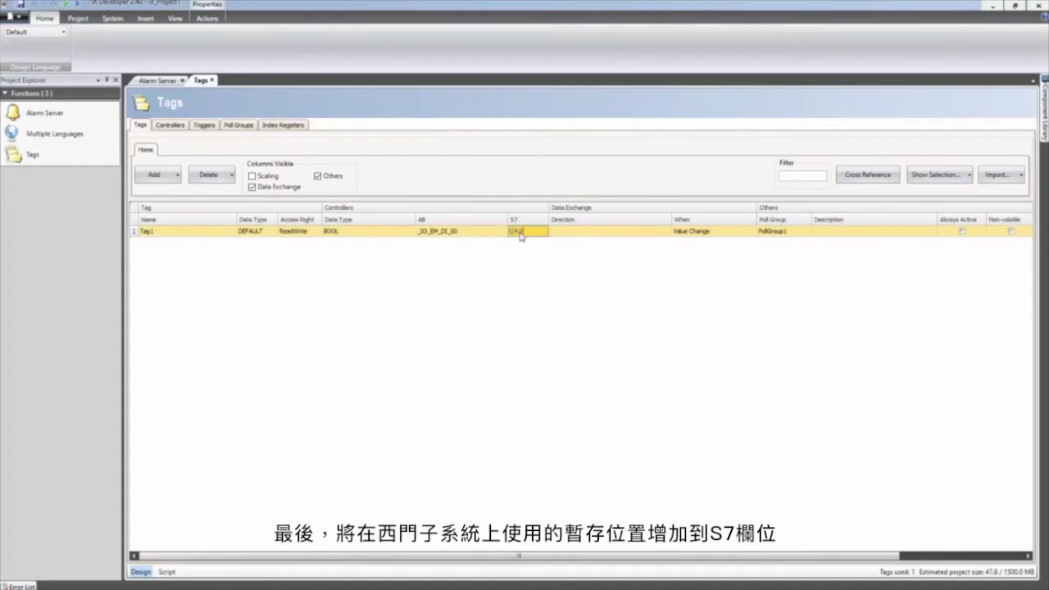
Set Tag1's exchange direction to From AB and To S7.
click(578, 232)
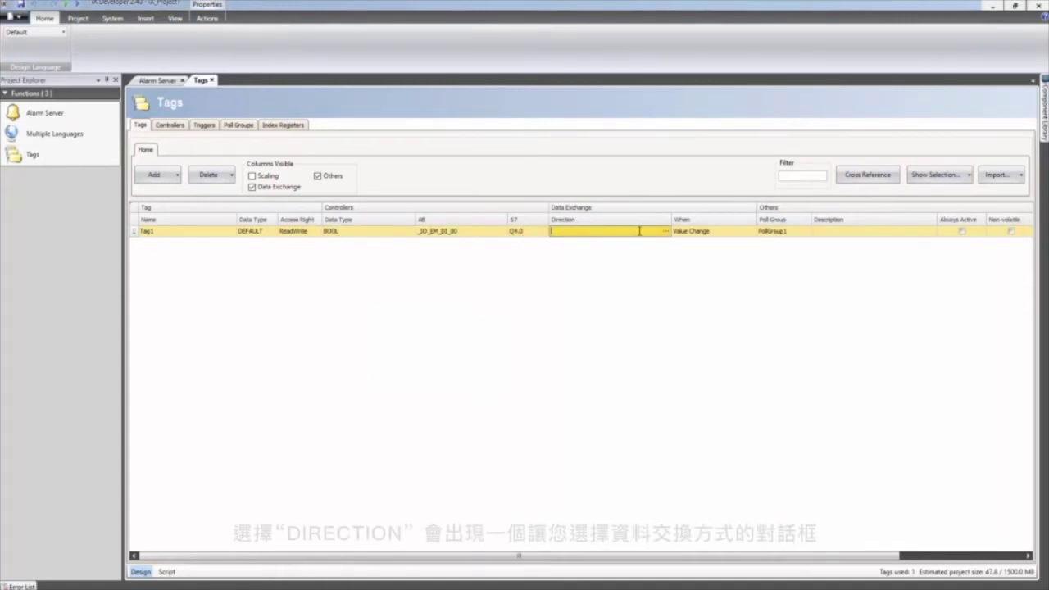
click(665, 232)
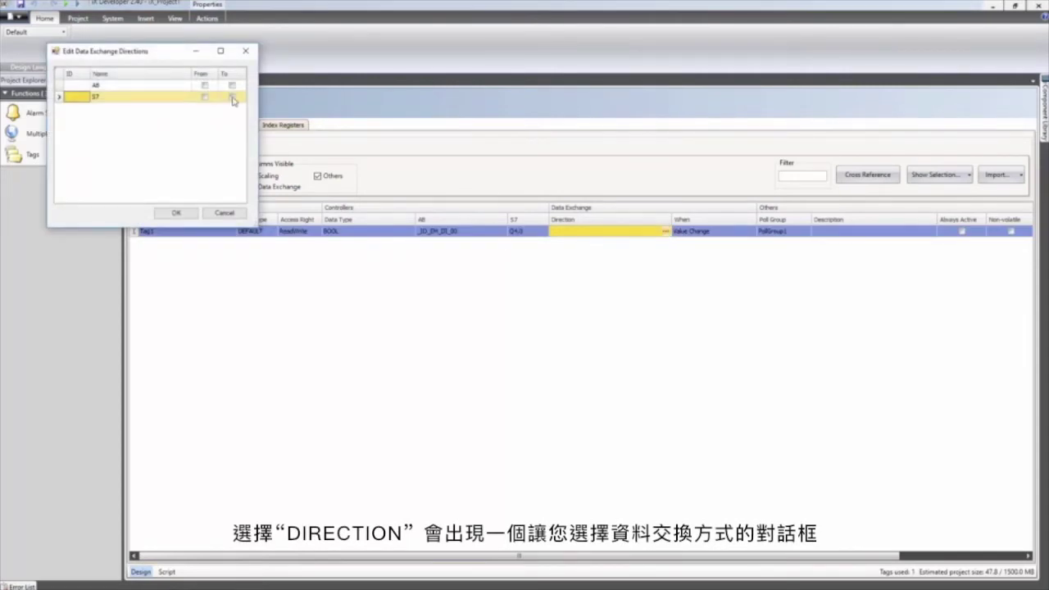
click(204, 86)
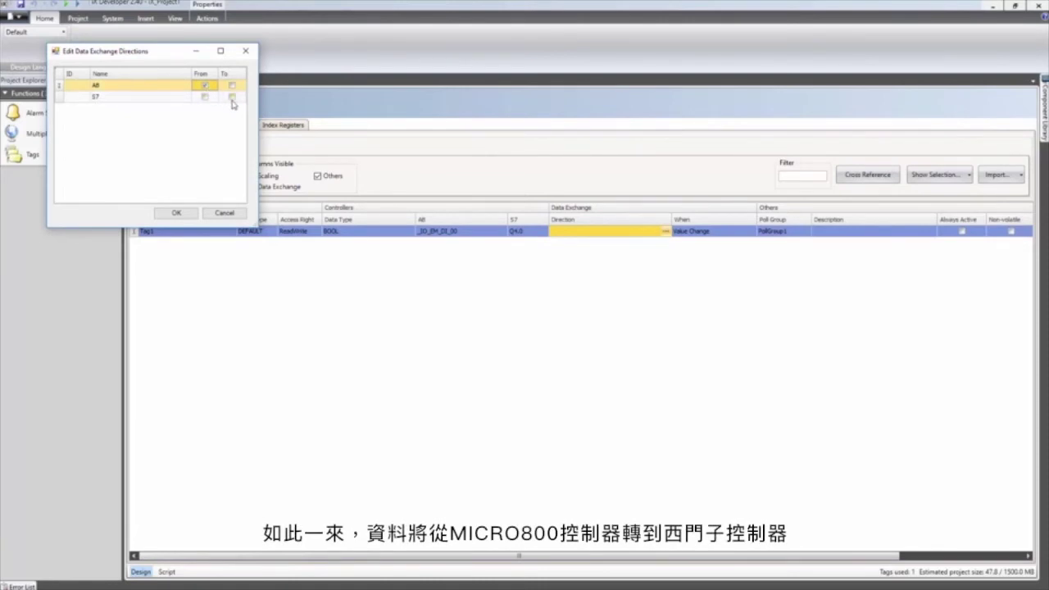
click(232, 98)
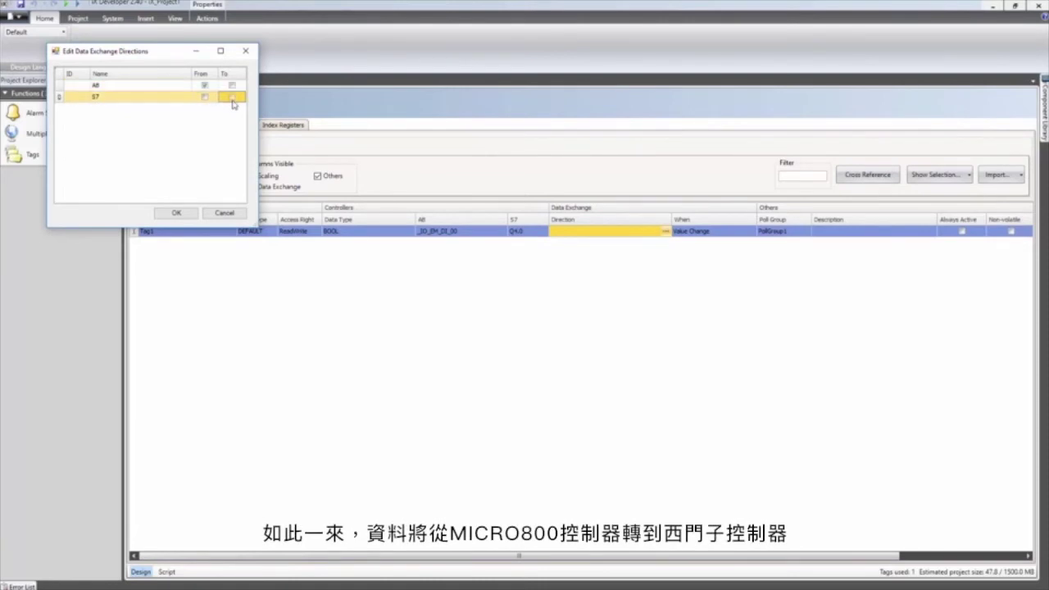
click(195, 214)
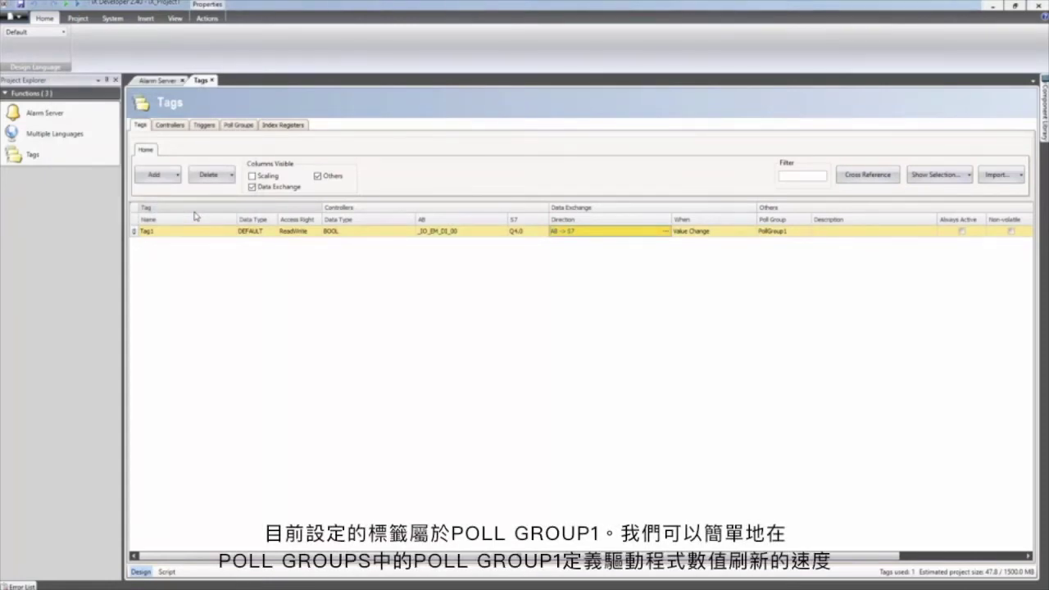
Enter 100 as PollGroup1's interval, leaving the other poll groups at 500.
click(239, 126)
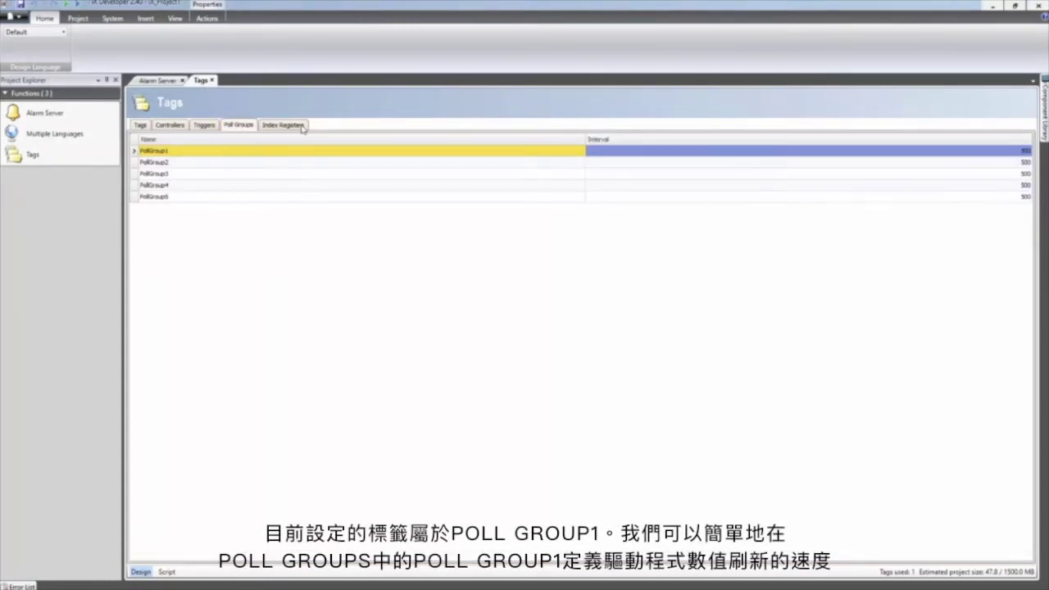
click(964, 152)
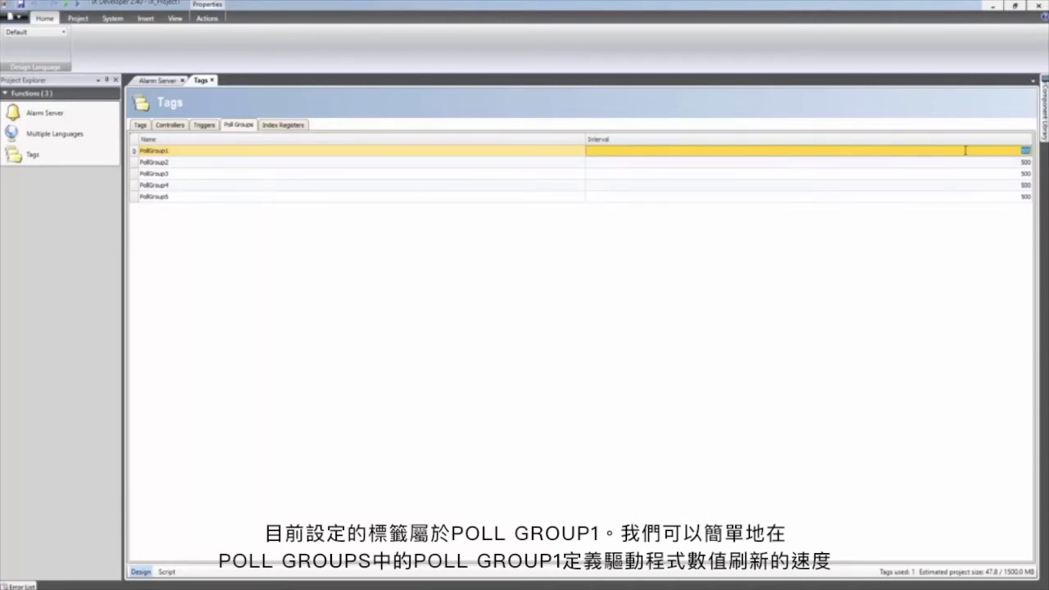
text(100)
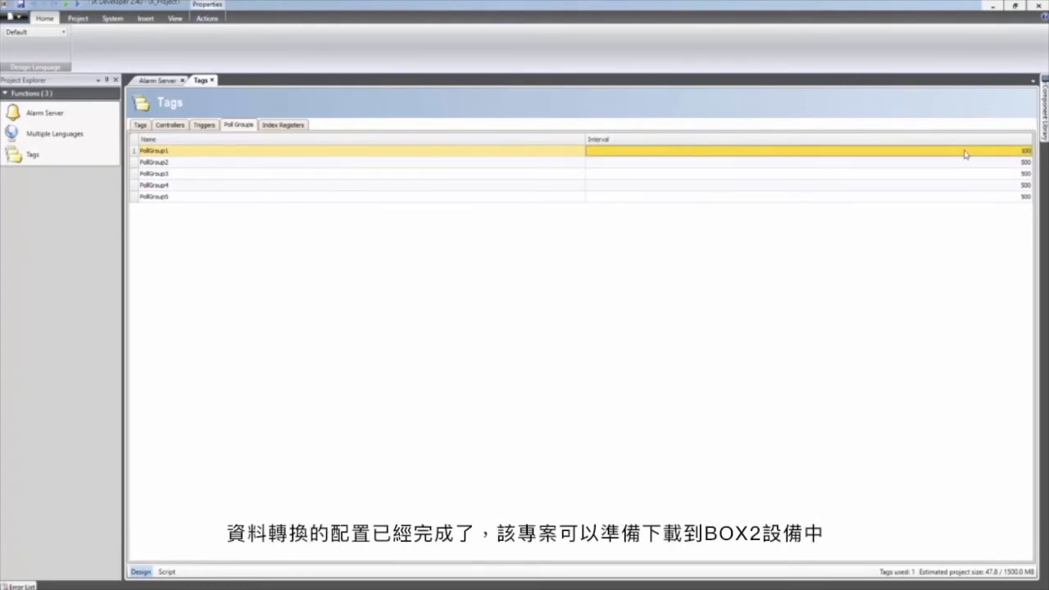
click(79, 18)
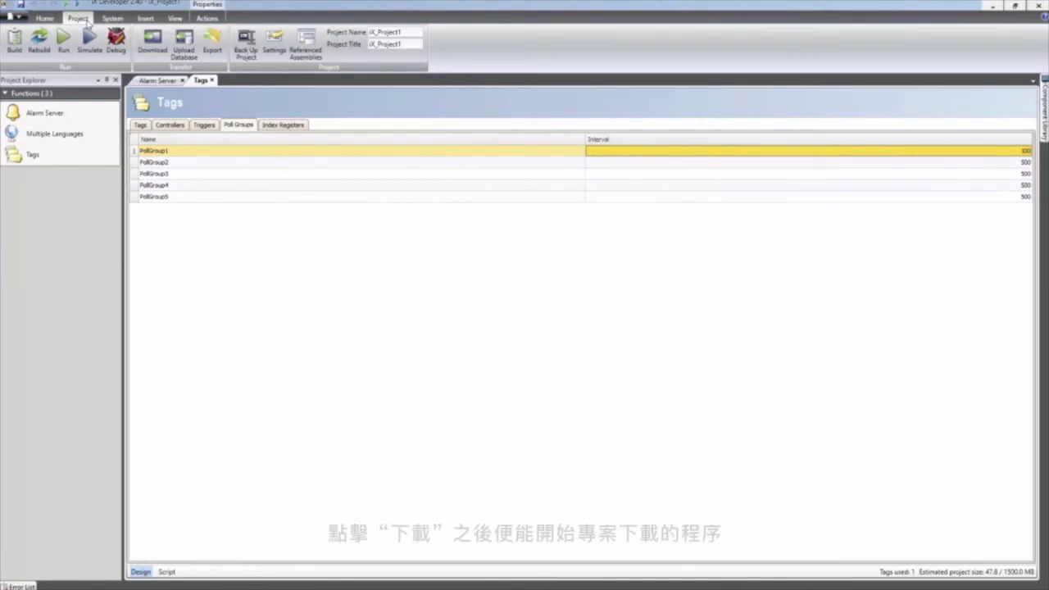
Download iX_Project1 to the BoX2 pro at 192.168.11.25 and close the finished transfer window.
click(152, 39)
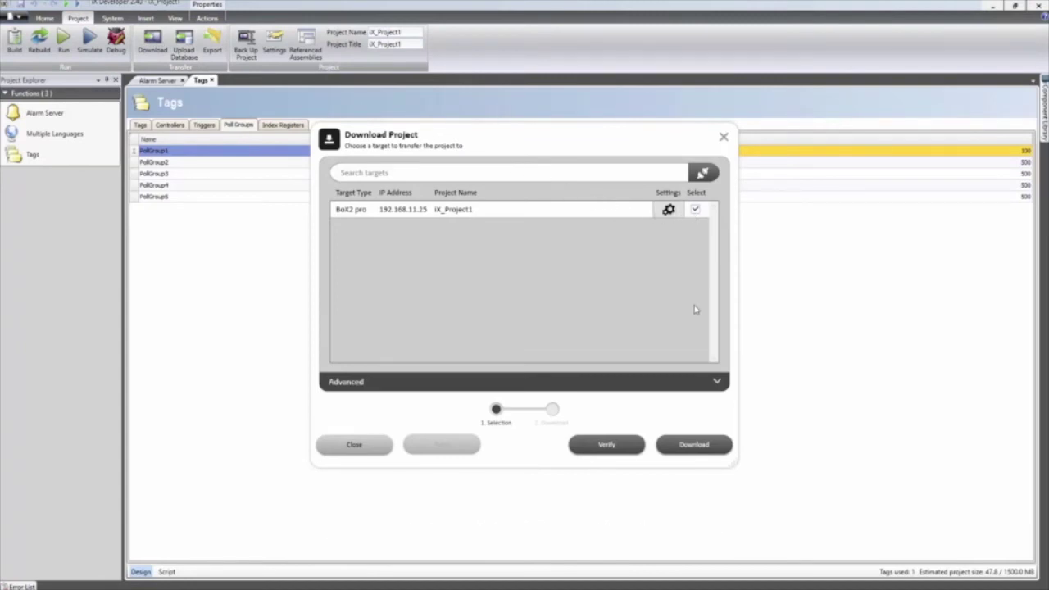
click(694, 443)
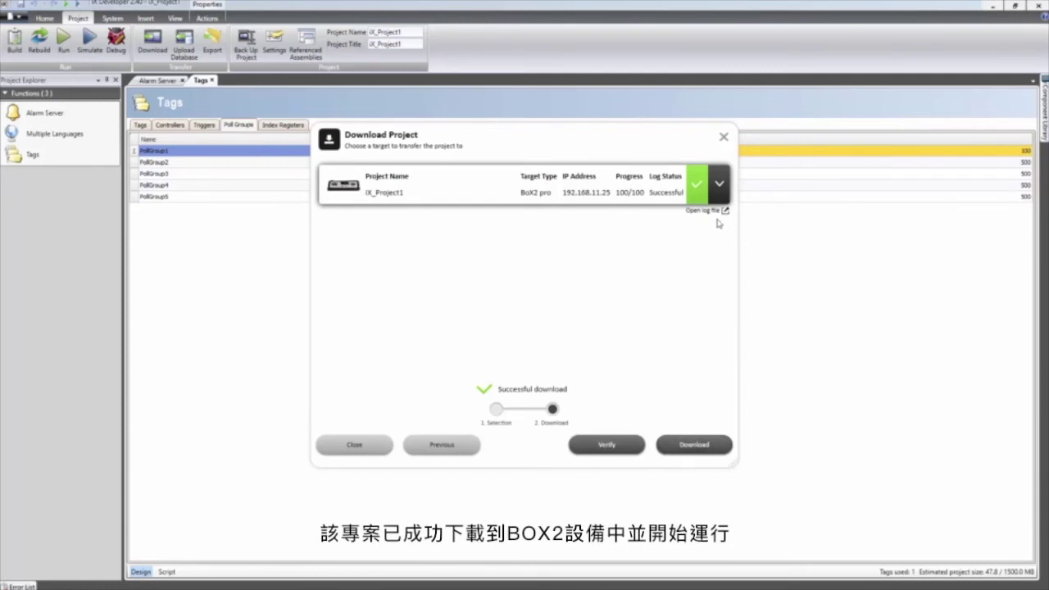
click(724, 138)
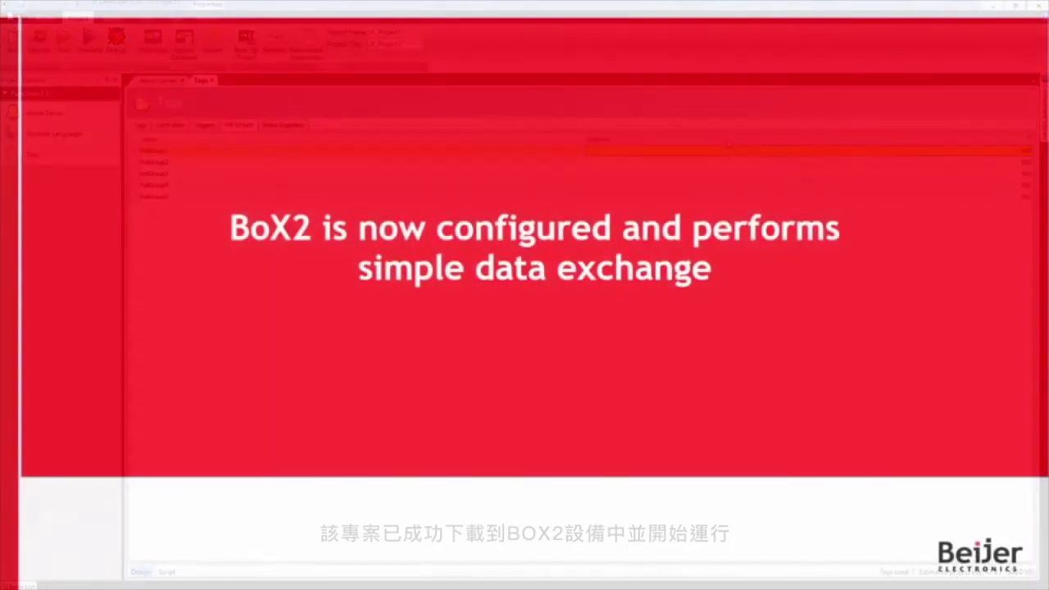